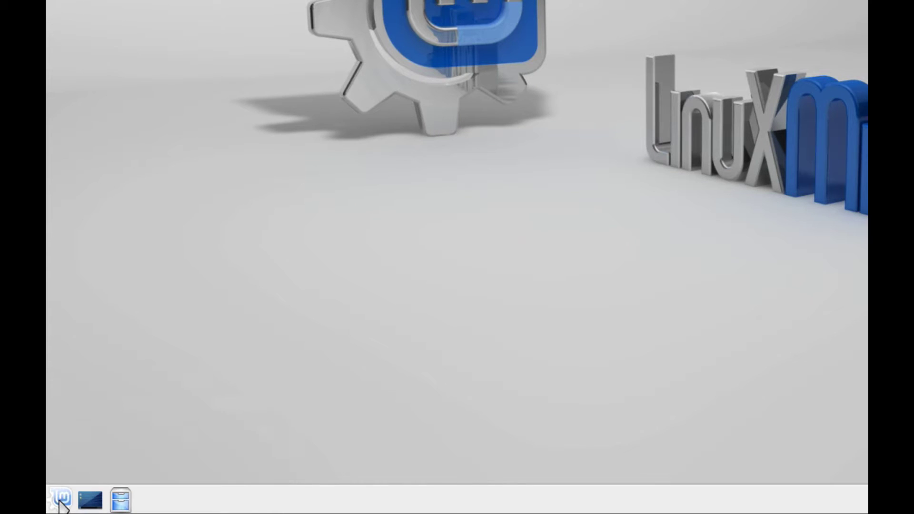
Open System Settings from the favorites in the application launcher
left_click(60, 501)
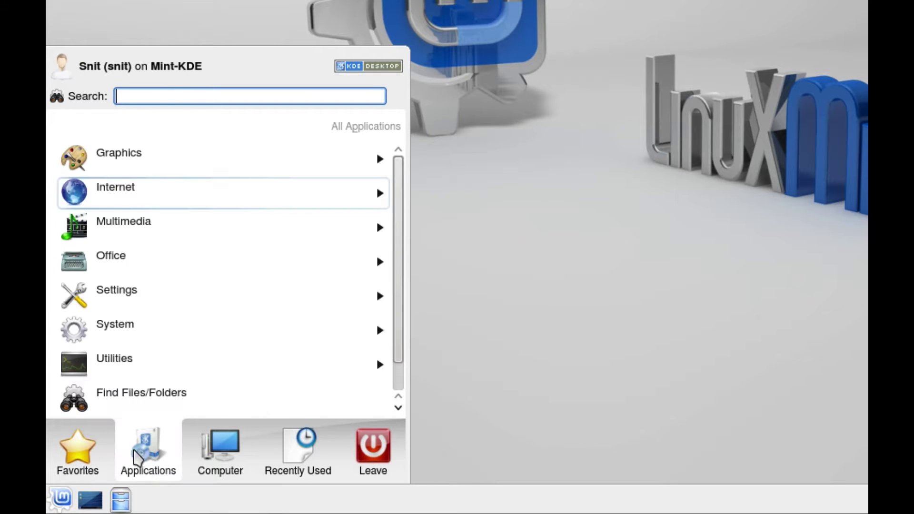
mouse_move(209, 451)
mouse_move(288, 454)
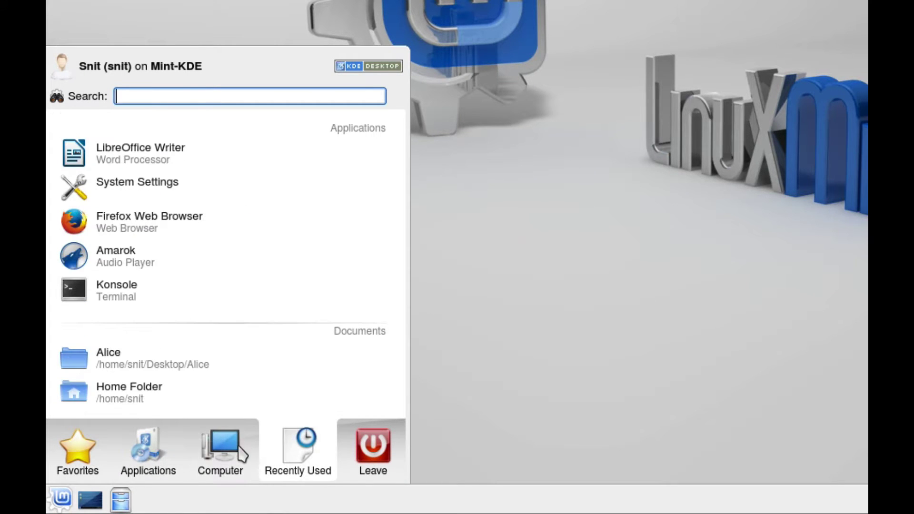
mouse_move(177, 450)
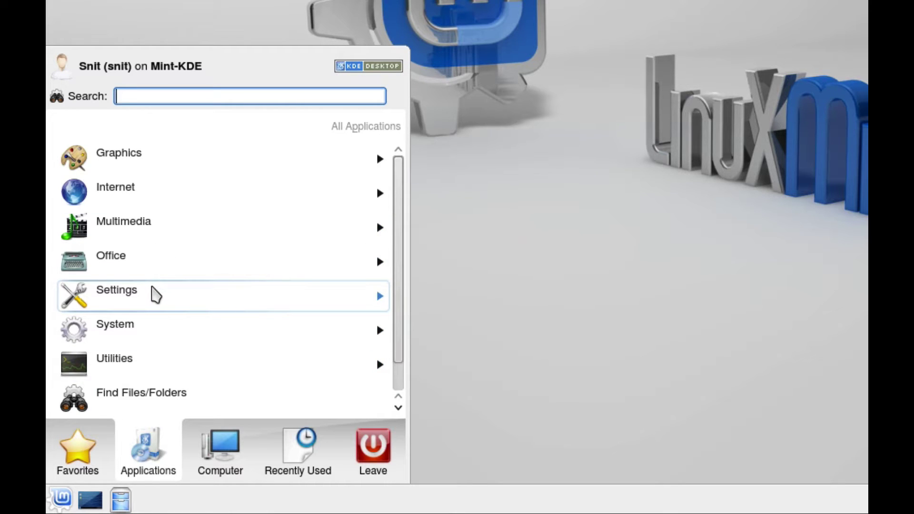
left_click(156, 294)
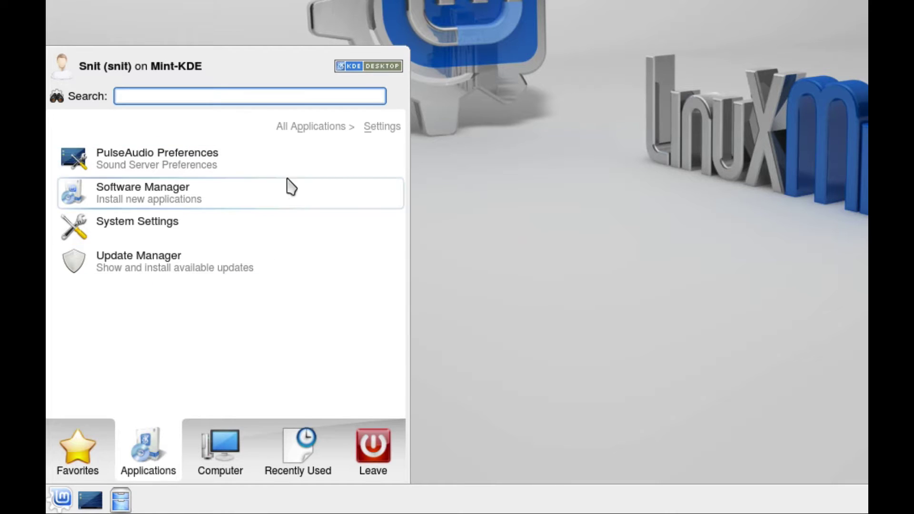
left_click(306, 129)
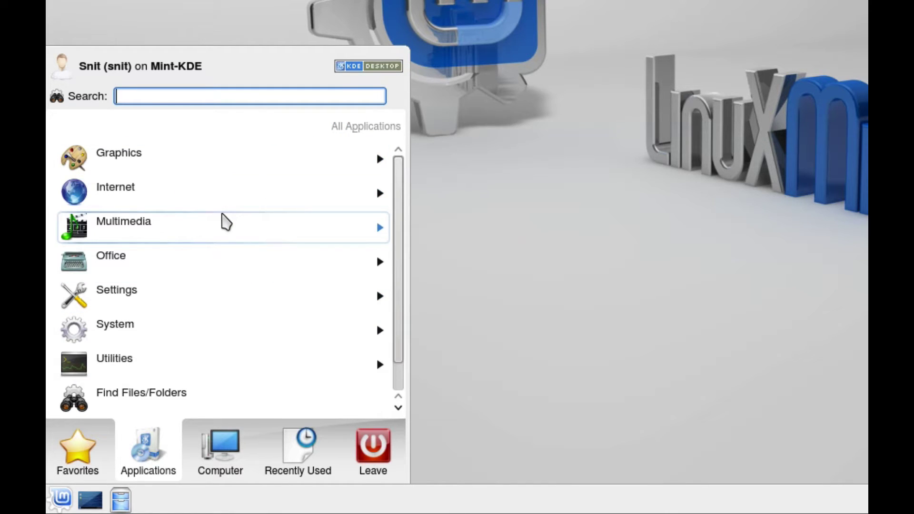
left_click(84, 473)
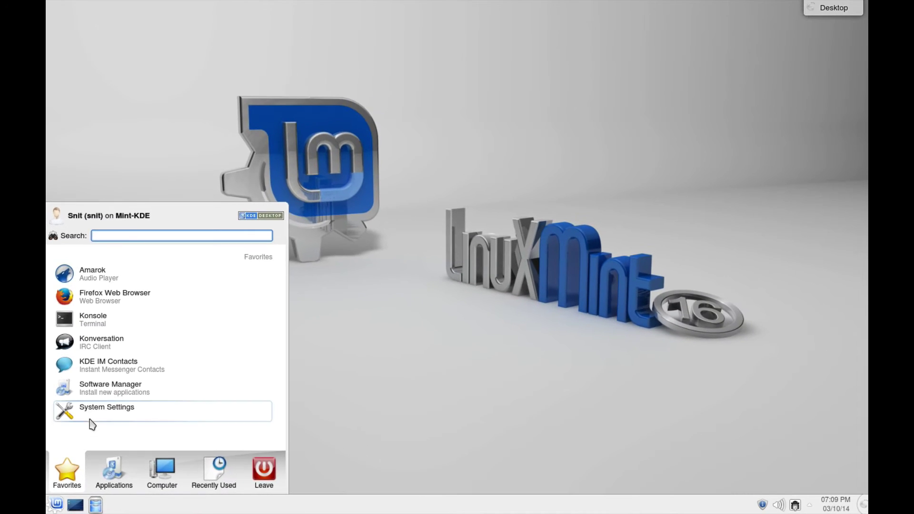
left_click(114, 357)
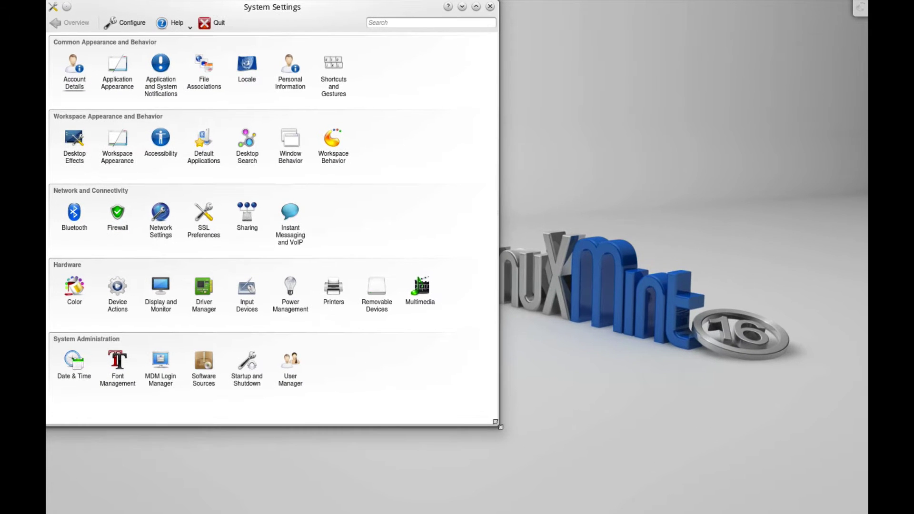
Resize the System Settings window smaller and larger, stretch it across the desktop, and narrow it to about half the desktop's width
left_click_drag(500, 427, 424, 287)
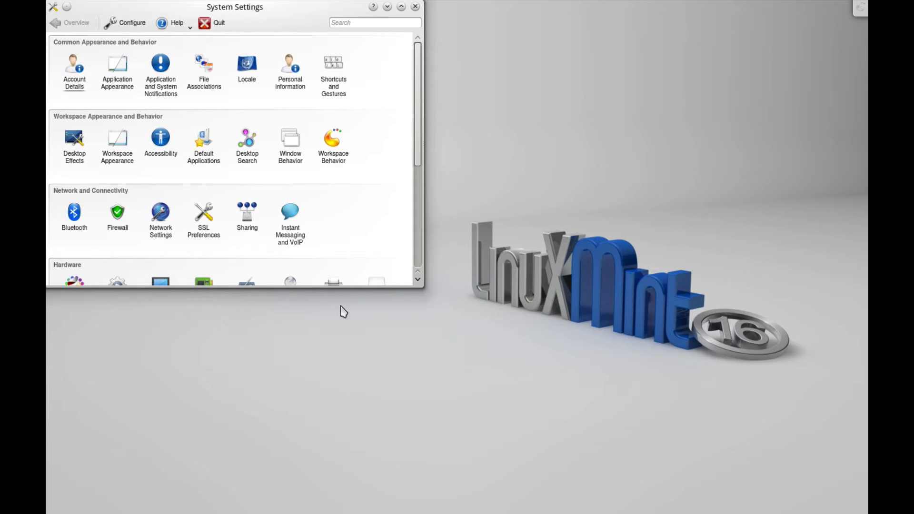
left_click_drag(424, 288, 489, 432)
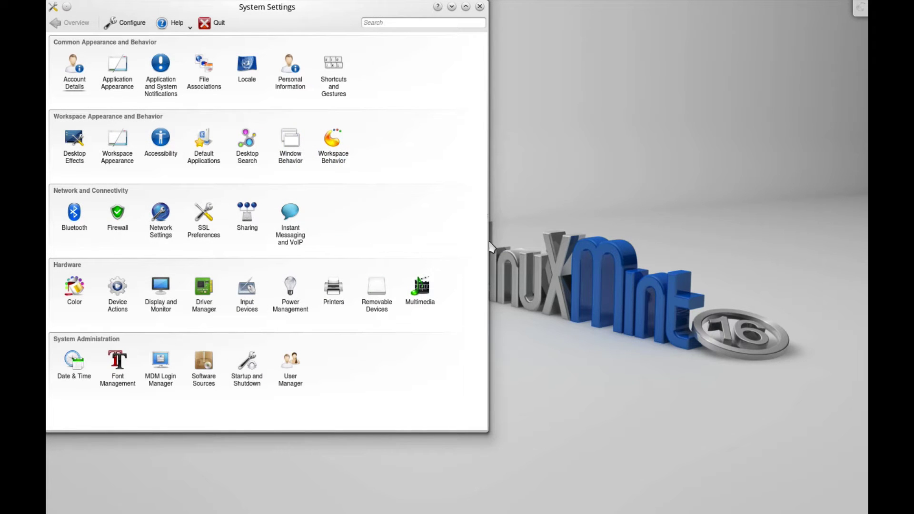
left_click_drag(488, 241, 865, 271)
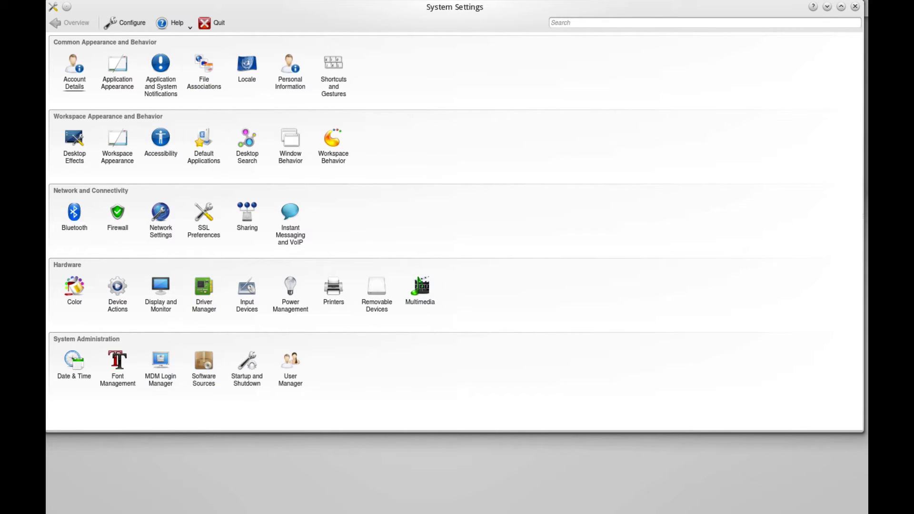
left_click_drag(860, 217, 475, 216)
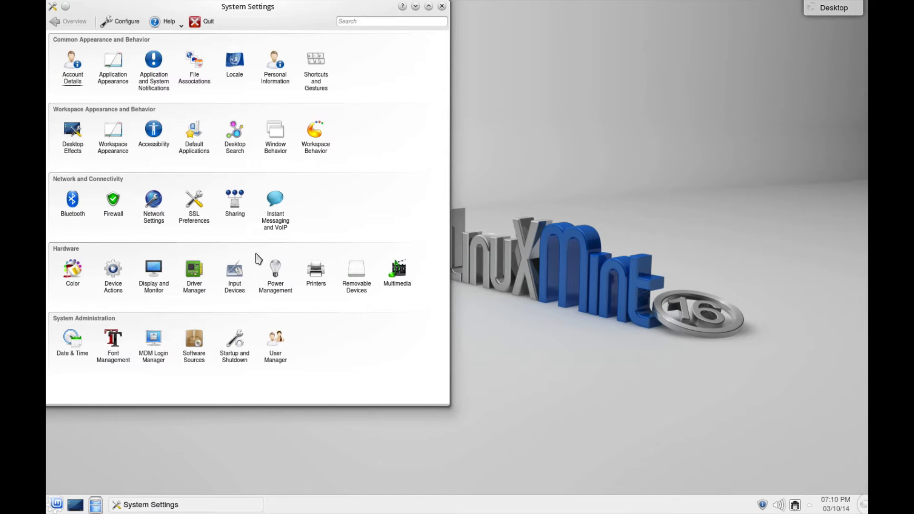
Open the Display and Monitor settings in the Hardware group
mouse_move(153, 278)
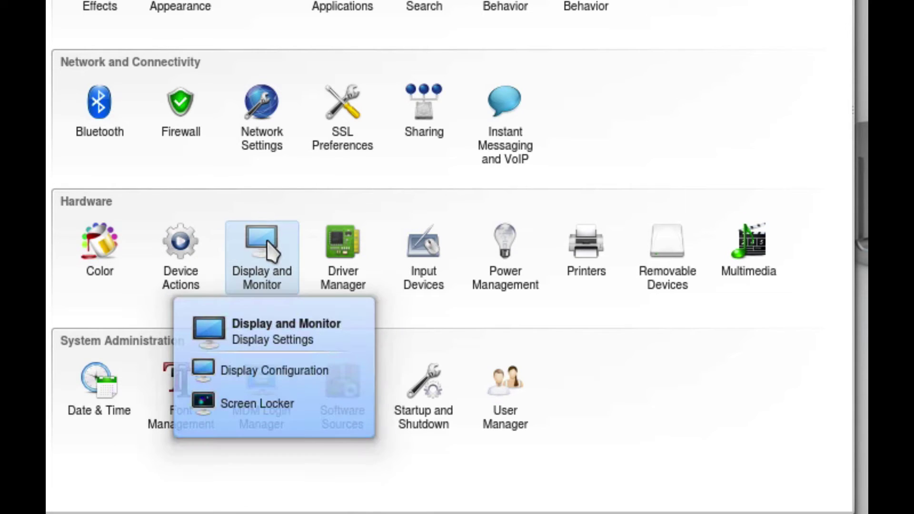
left_click(267, 242)
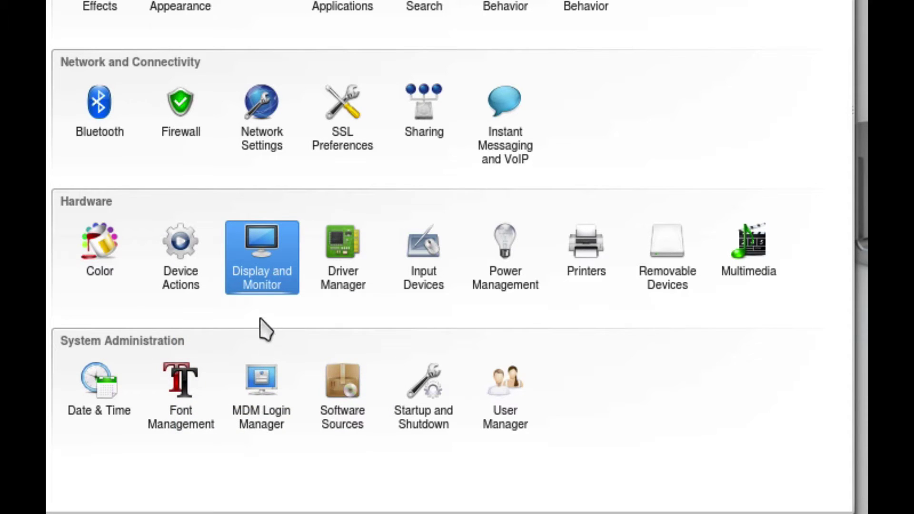
left_click(262, 281)
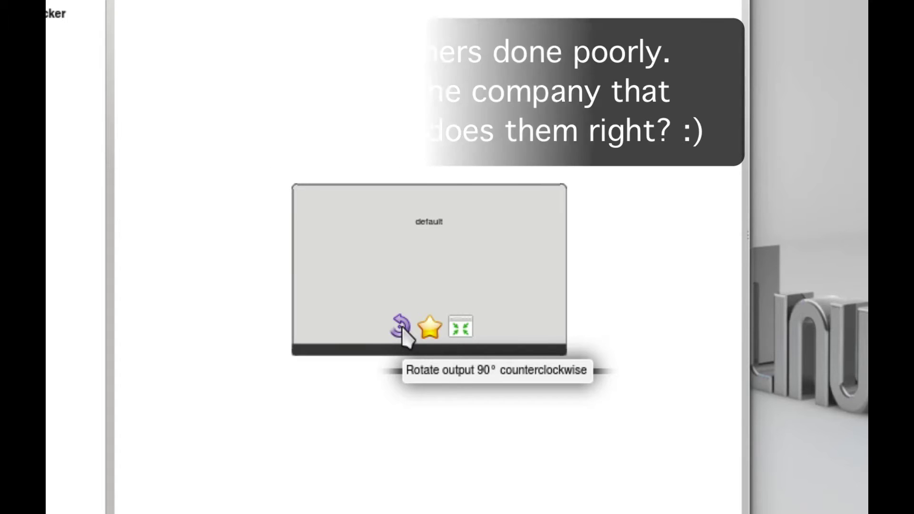
Rotate the default display output 90° counterclockwise eight times, through two full turns
left_click(402, 328)
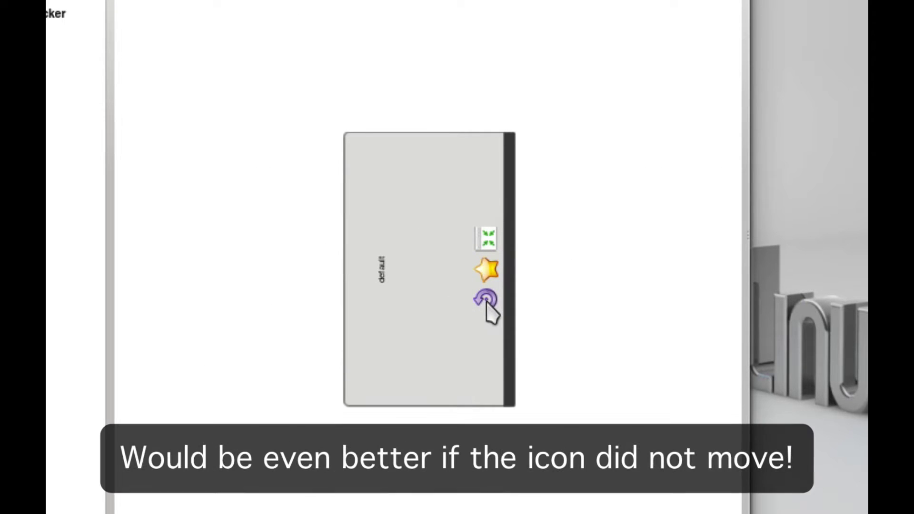
left_click(485, 299)
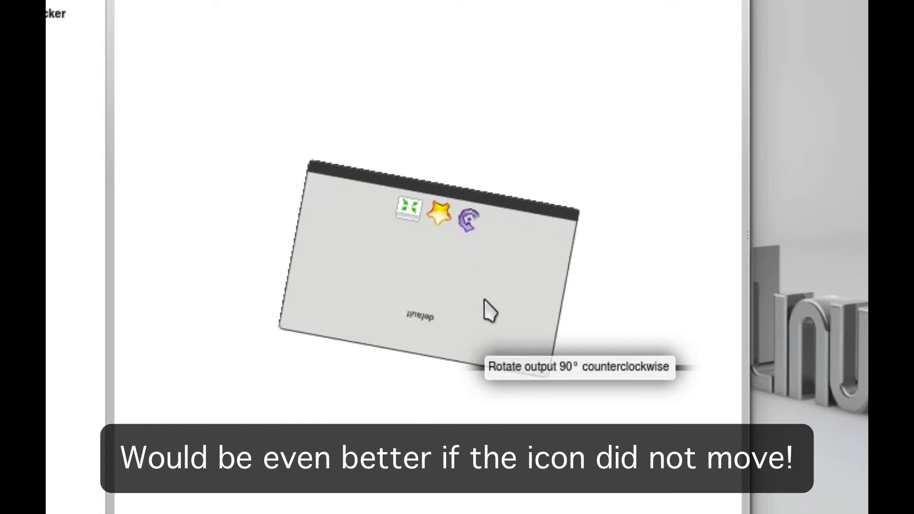
left_click(454, 216)
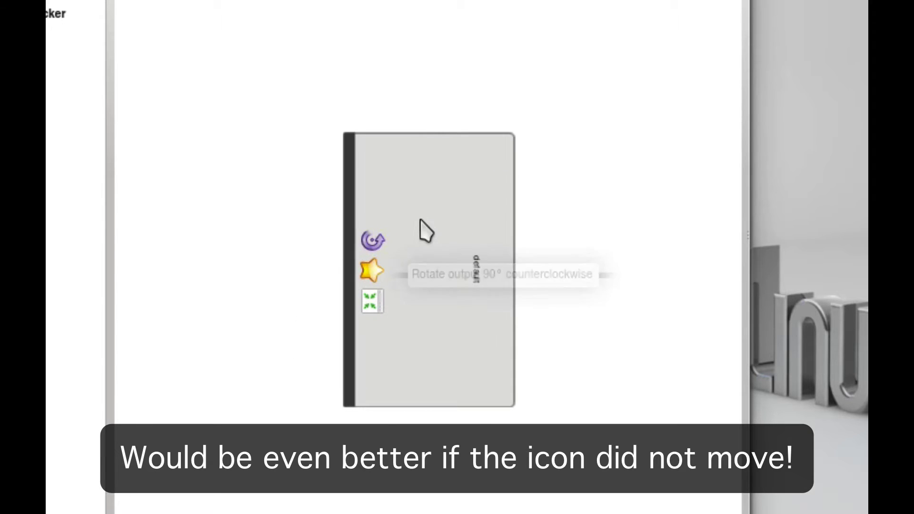
left_click(373, 241)
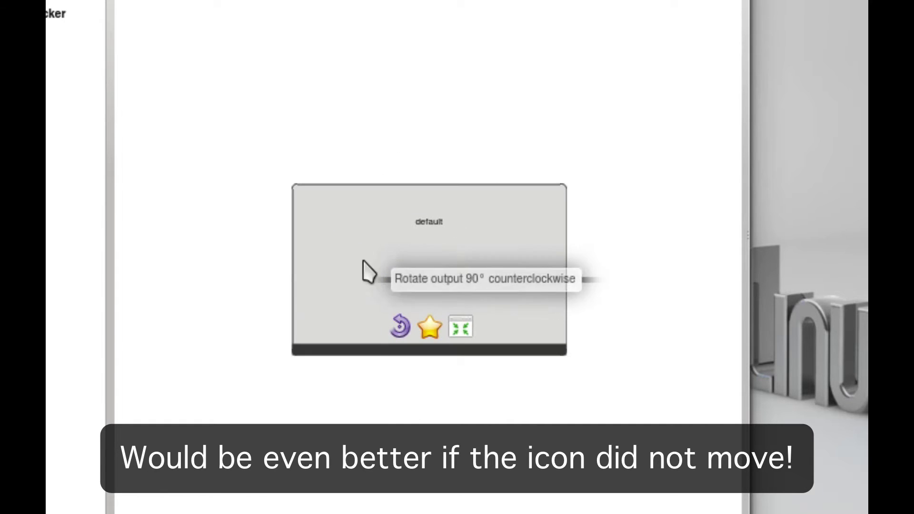
left_click(400, 333)
left_click(481, 299)
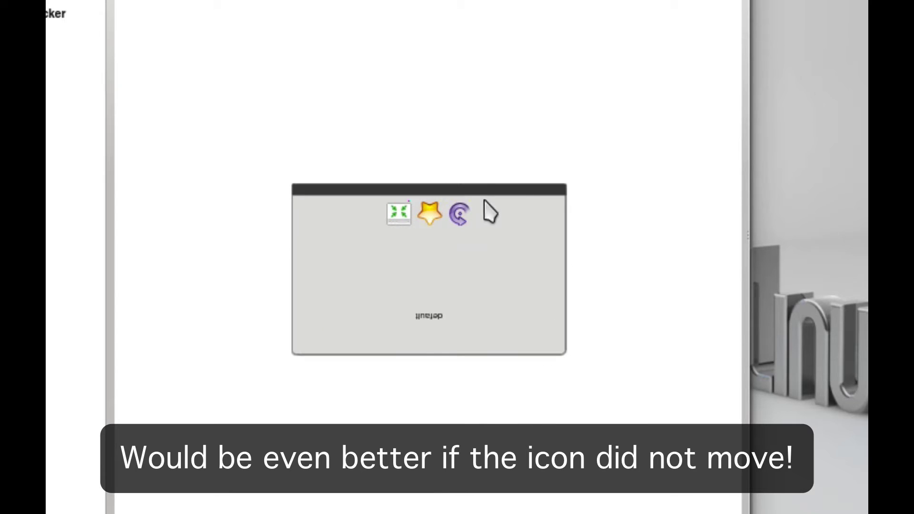
left_click(455, 214)
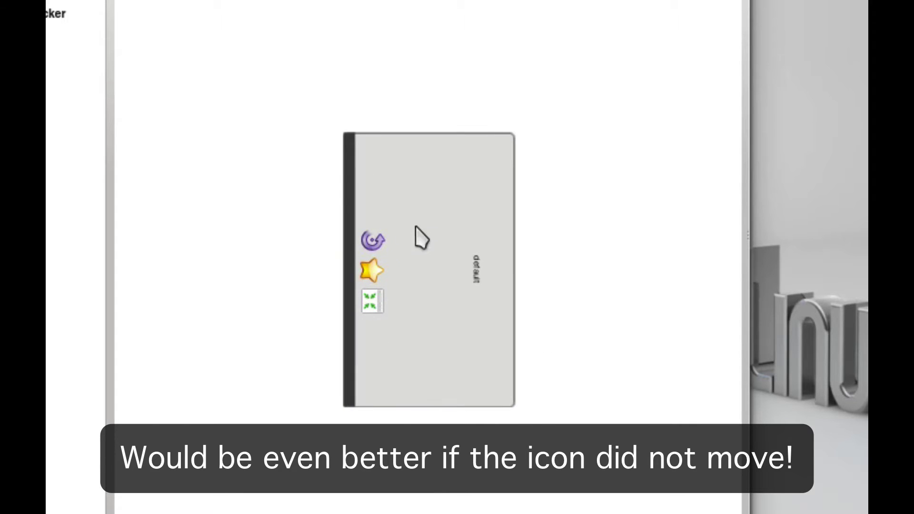
left_click(373, 242)
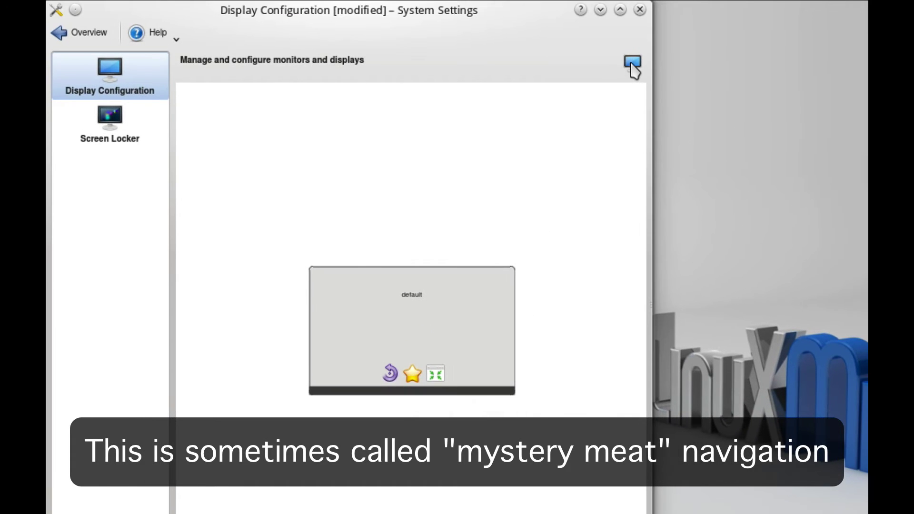
Toggle the default display's primary output setting off and on repeatedly, ending with it enabled
left_click(413, 374)
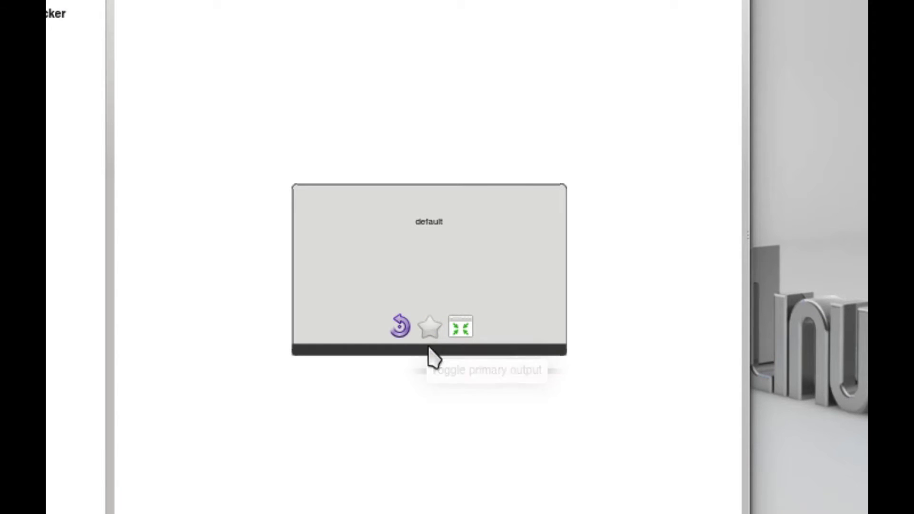
left_click(430, 332)
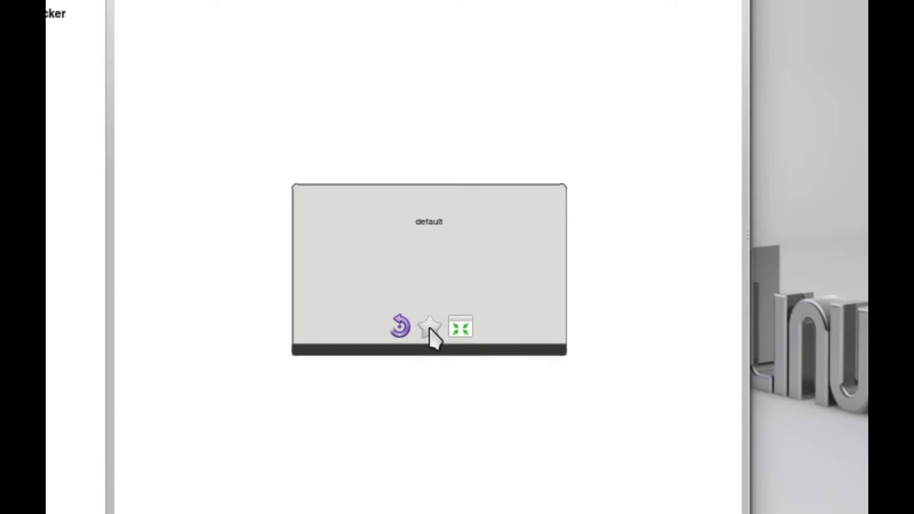
left_click(431, 333)
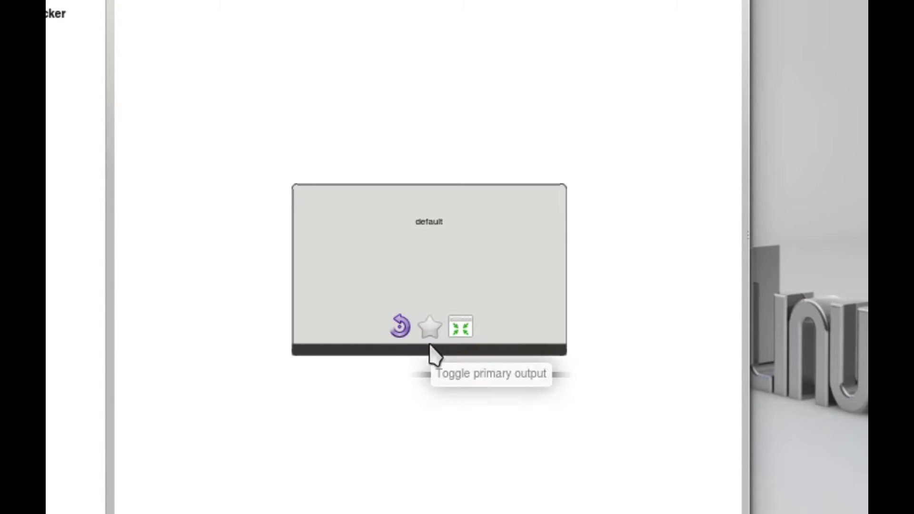
left_click(433, 333)
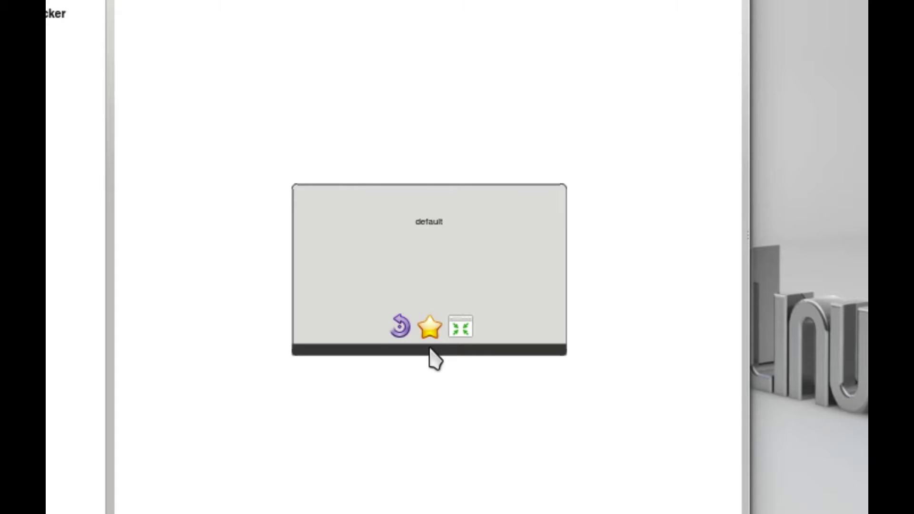
left_click(430, 333)
left_click(430, 333)
View the resolutions offered for the default display without choosing another, and apply the display configuration
left_click(461, 327)
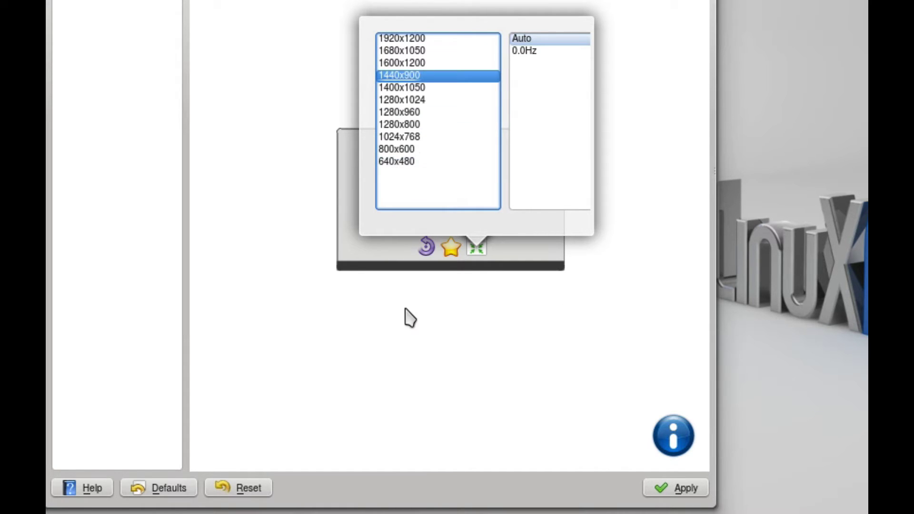
left_click(553, 399)
left_click(682, 488)
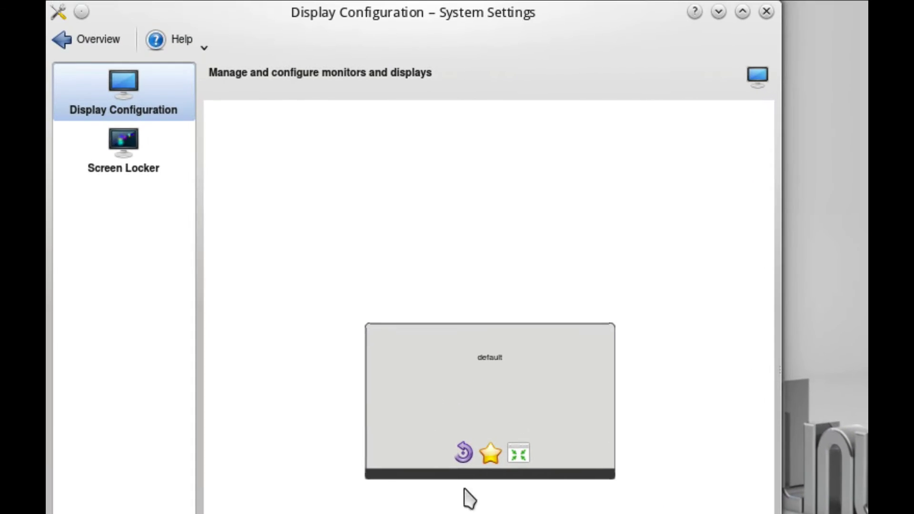
View the Screen Locker settings, and close System Settings from the Display Configuration page
left_click(129, 144)
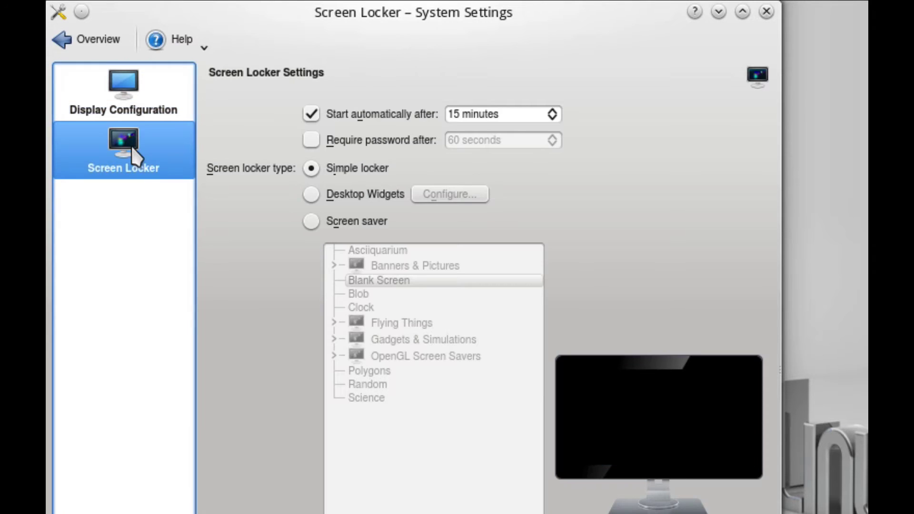
left_click(125, 107)
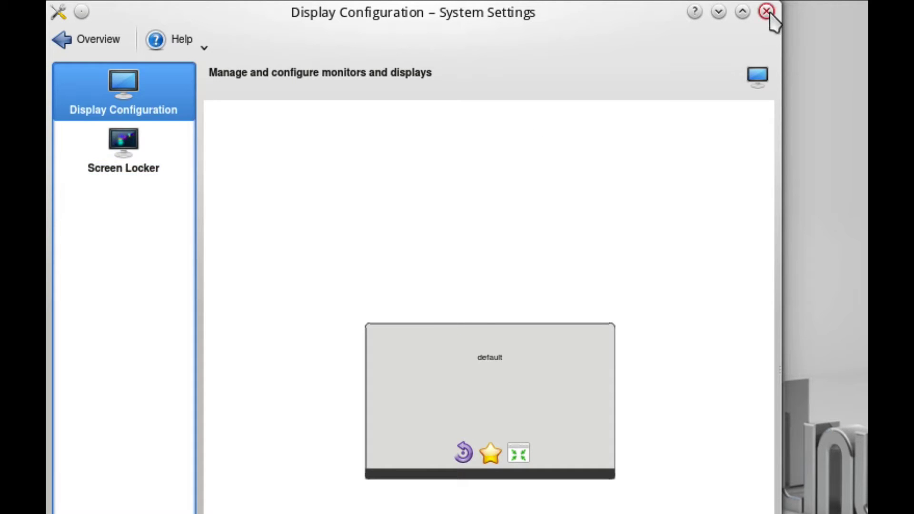
left_click(770, 13)
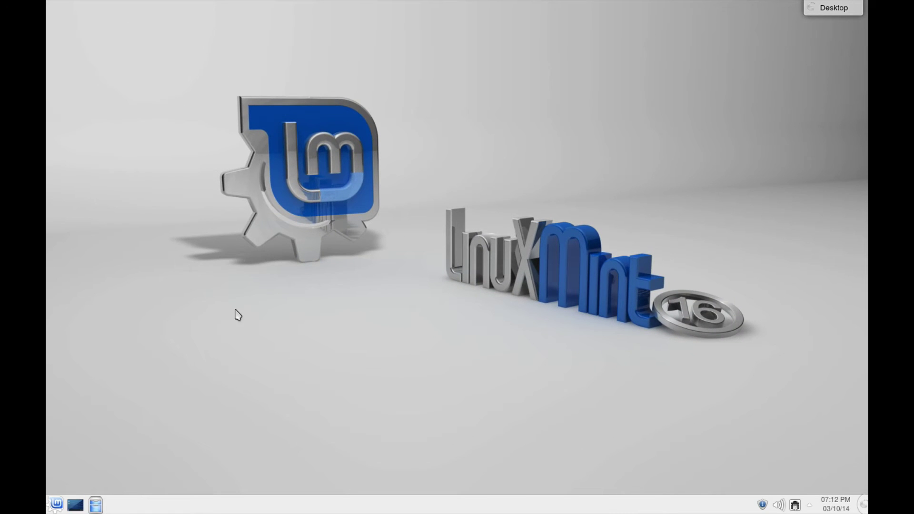
Switch to the Dolphin file manager, move its window away from the desktop's corner, and open the Desktop folder
left_click(96, 505)
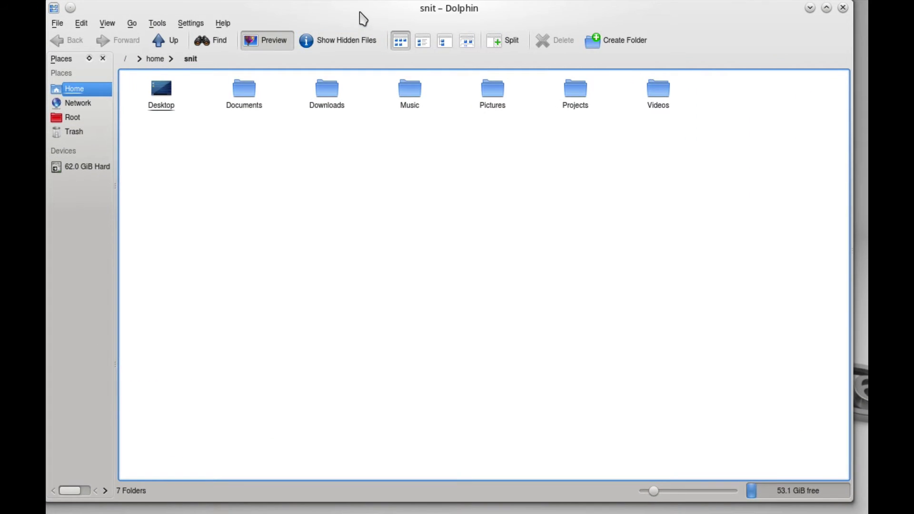
left_click_drag(364, 20, 502, 49)
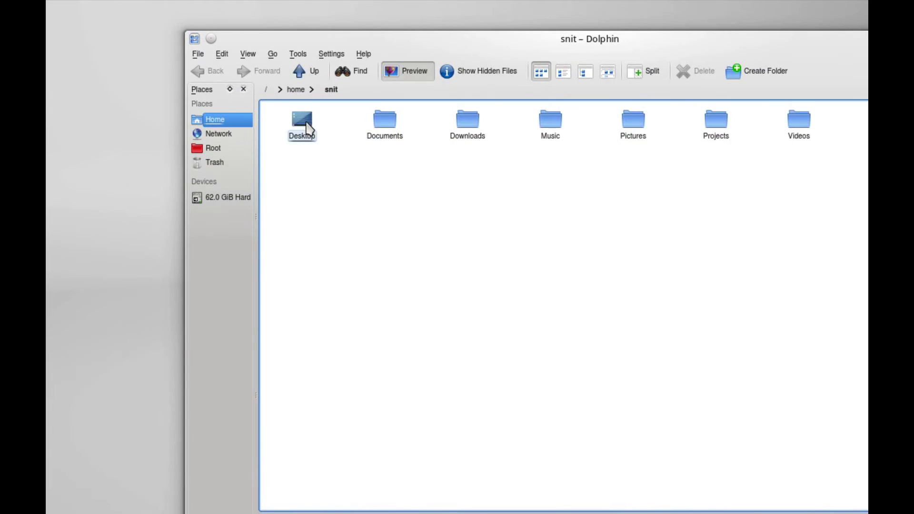
left_click(307, 126)
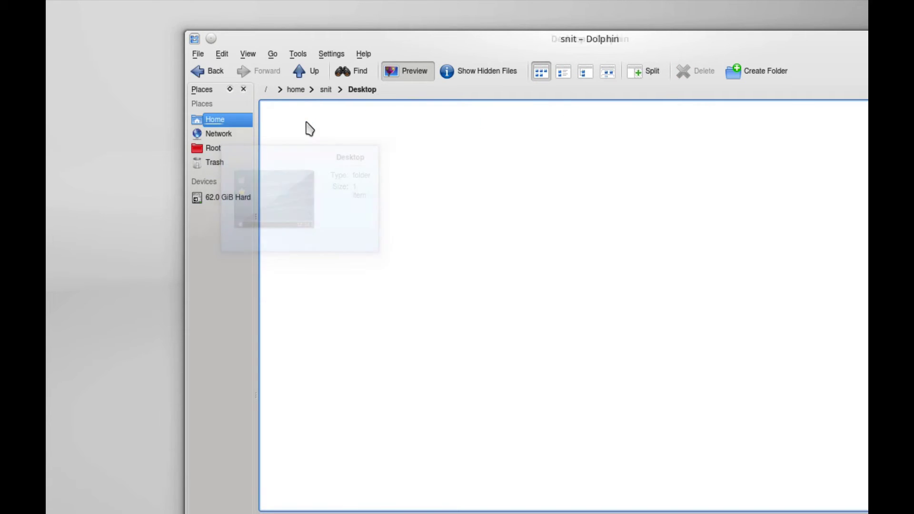
Create a folder named Alice in the Desktop folder
right_click(388, 186)
mouse_move(431, 198)
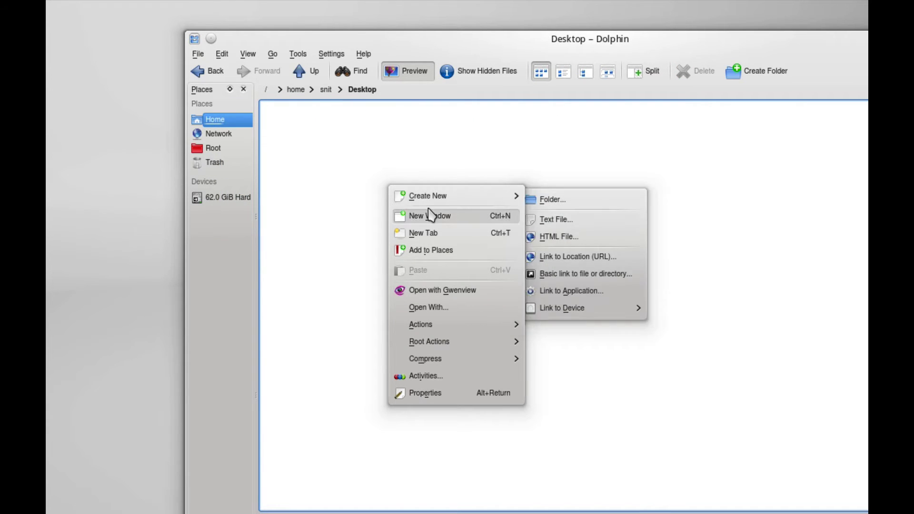
left_click(525, 200)
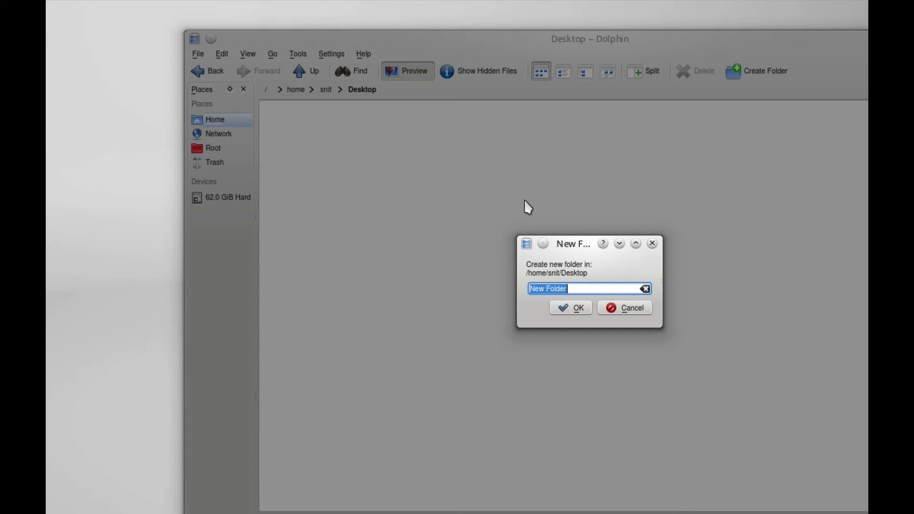
type("Alice")
key("Return")
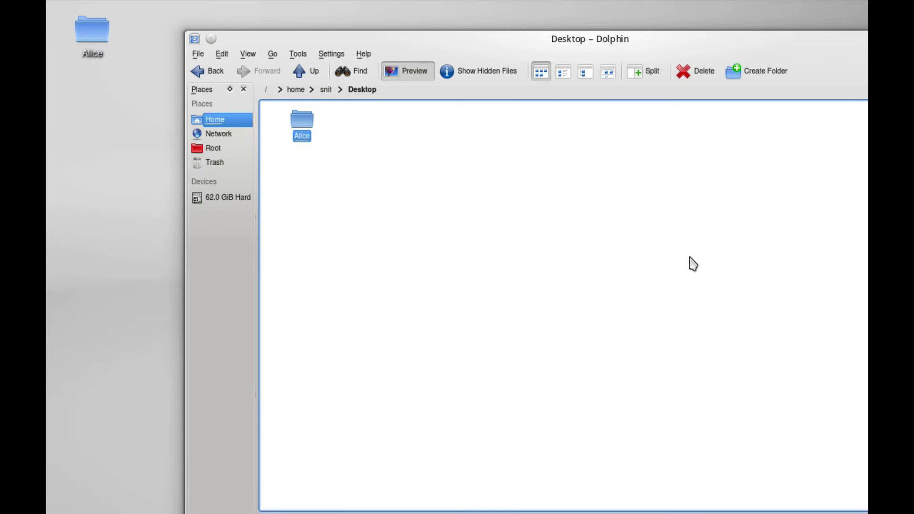
Open the Alice folder and create a folder named Bob inside it
left_click(302, 123)
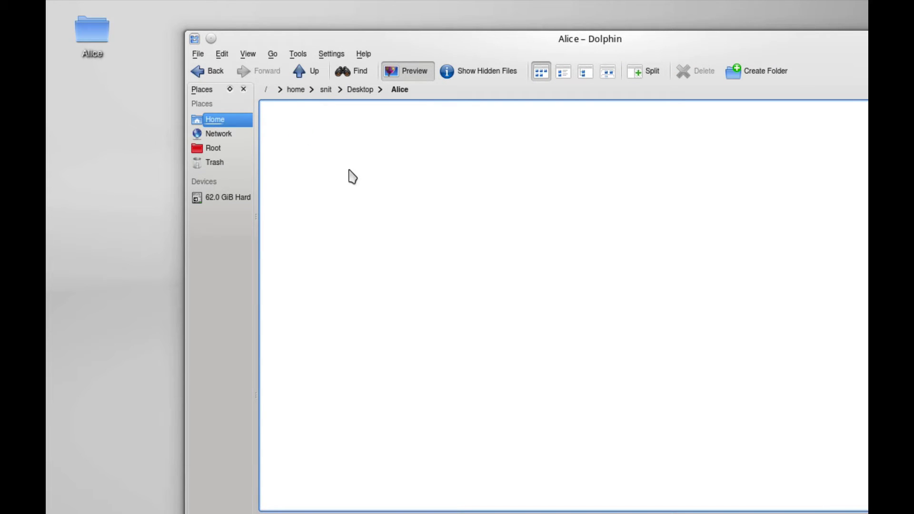
left_click(741, 80)
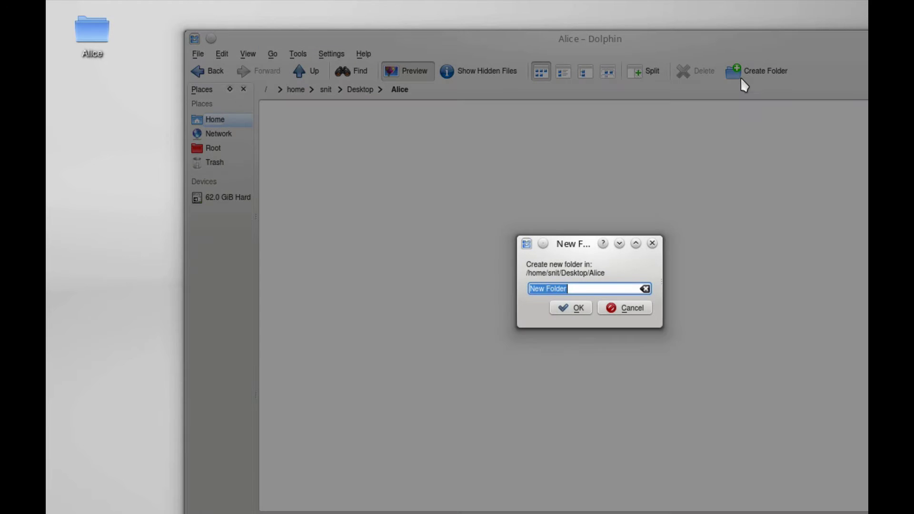
type("Bob")
key("Return")
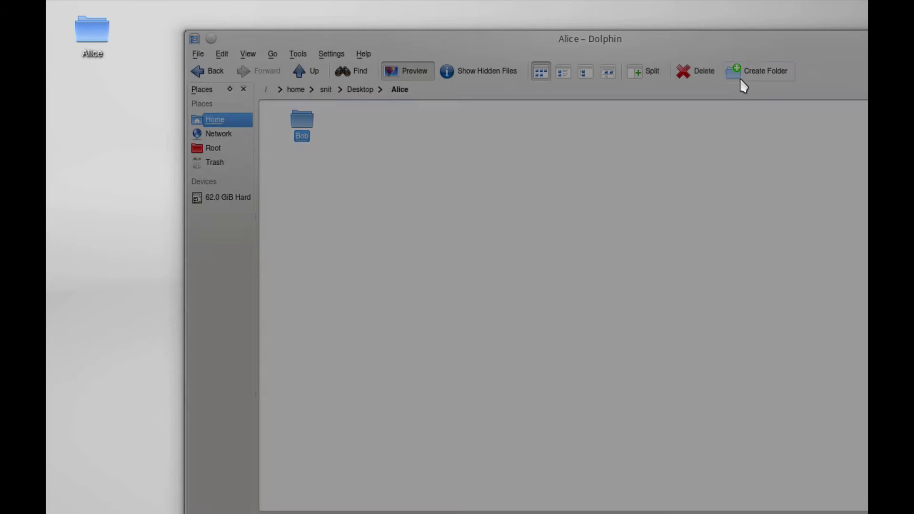
Go up to the Desktop folder and compare the Alice folder there with its icon on the desktop
left_click(306, 73)
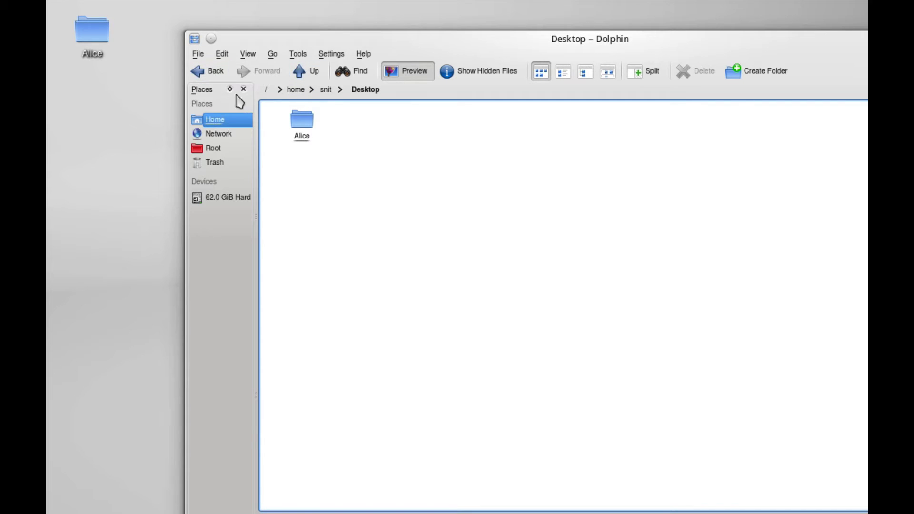
mouse_move(305, 123)
mouse_move(102, 35)
Reopen the Alice folder and move the Bob folder to the trash
left_click(301, 118)
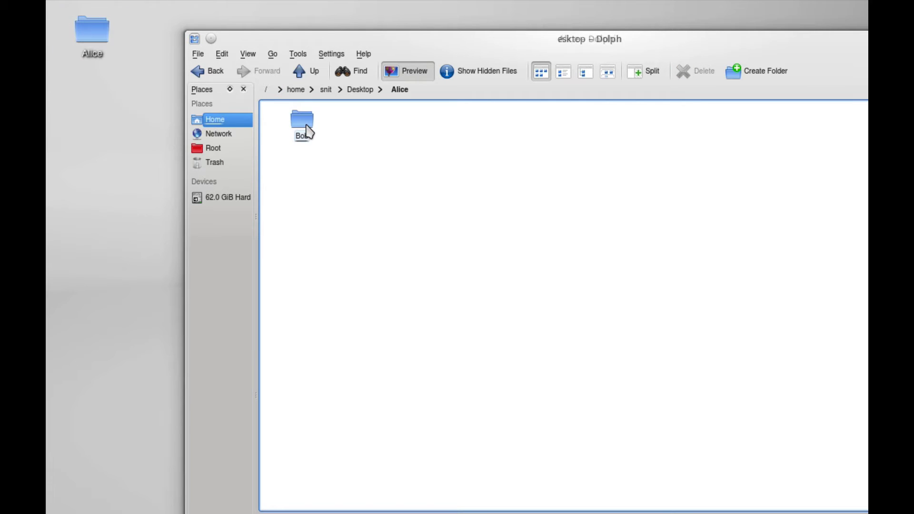
right_click(303, 121)
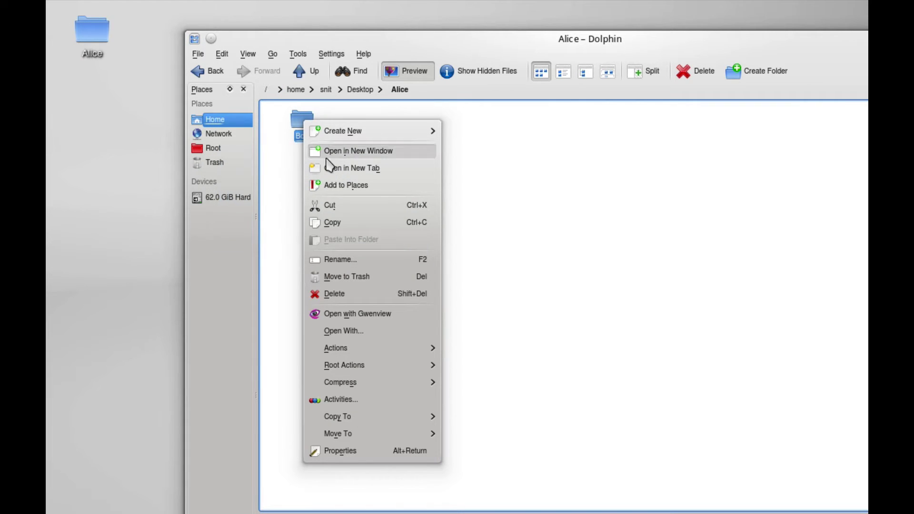
left_click(349, 277)
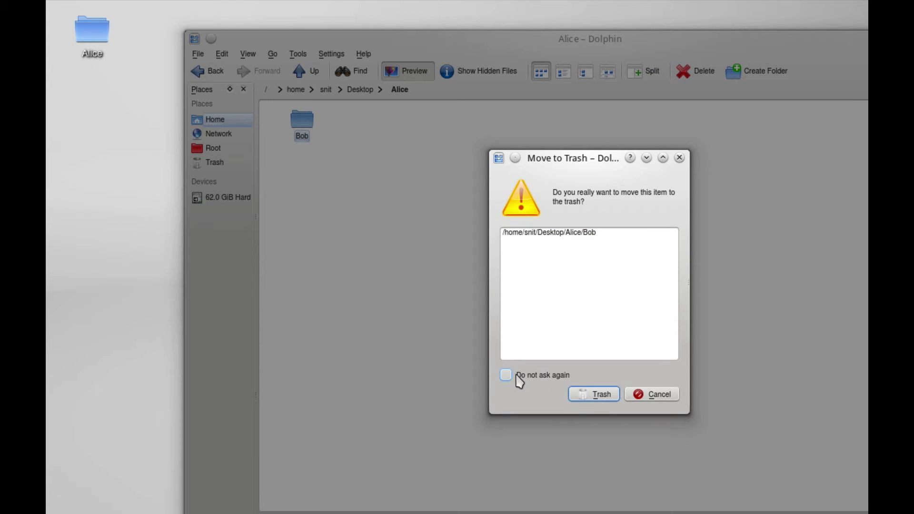
left_click(600, 398)
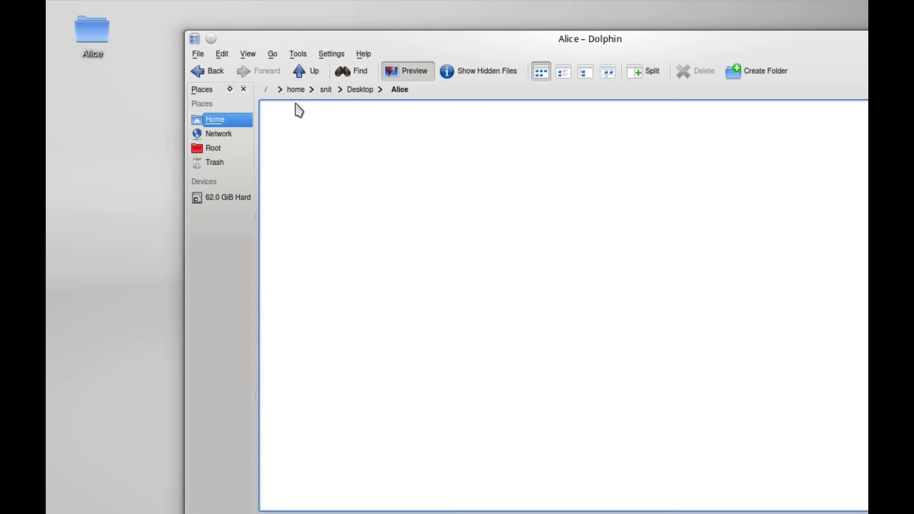
Return to the Desktop folder, and view the desktop's Alice folder in its own window before closing that window
left_click(215, 70)
mouse_move(310, 122)
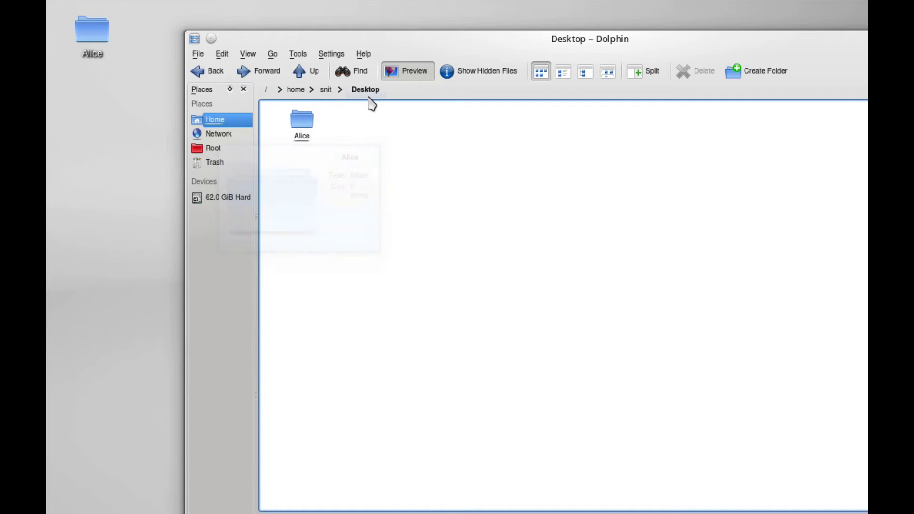
mouse_move(99, 43)
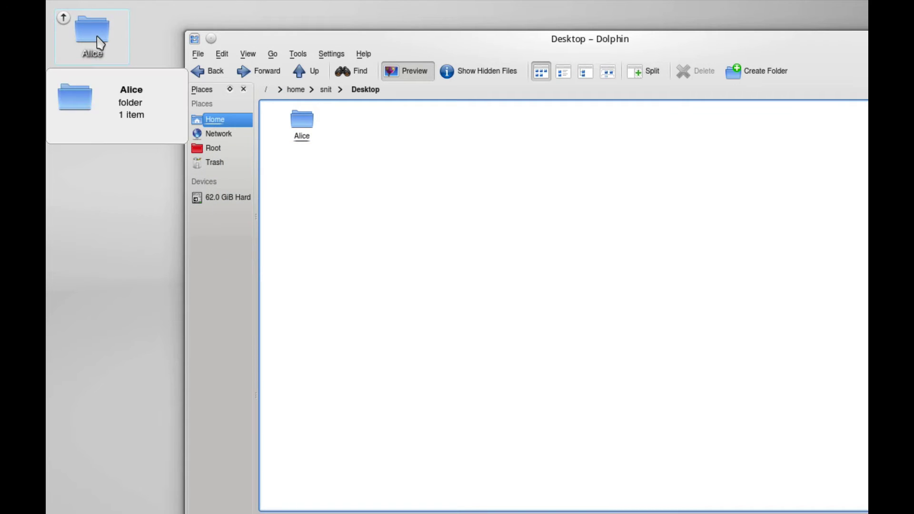
left_click(67, 23)
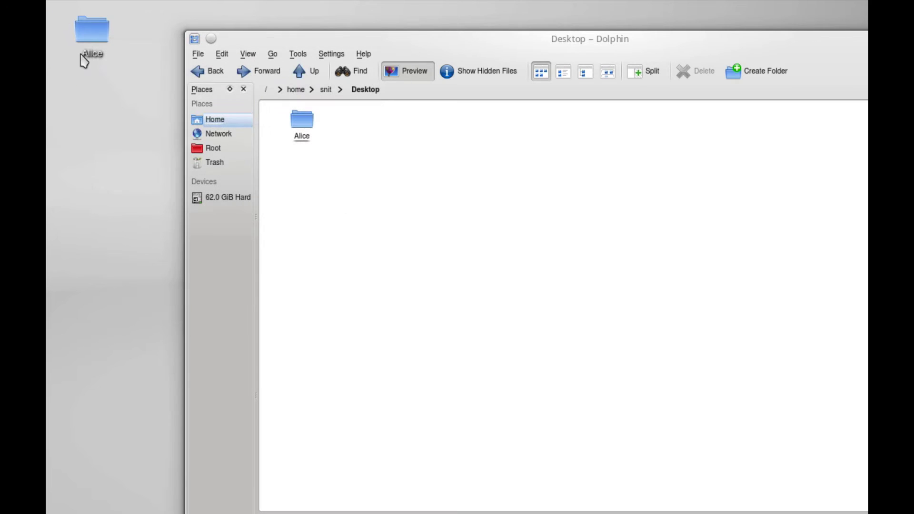
left_click(93, 37)
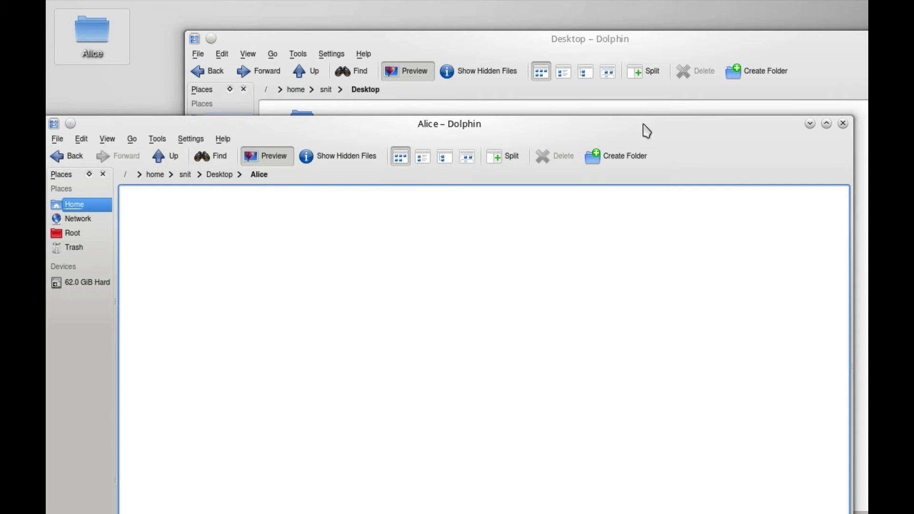
left_click(844, 123)
mouse_move(93, 32)
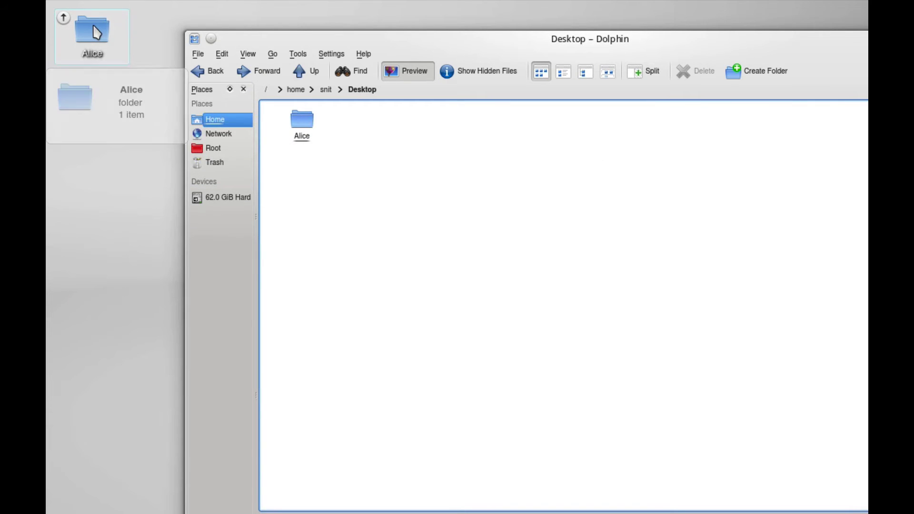
Undock the Places panel to float beside the Desktop folder's window, and open a second Dolphin window behind it
left_click(231, 90)
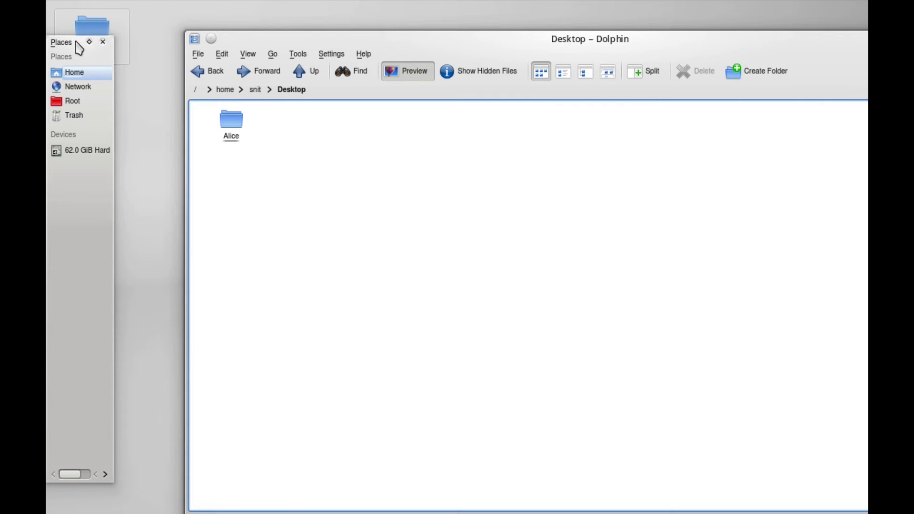
left_click_drag(75, 42, 108, 95)
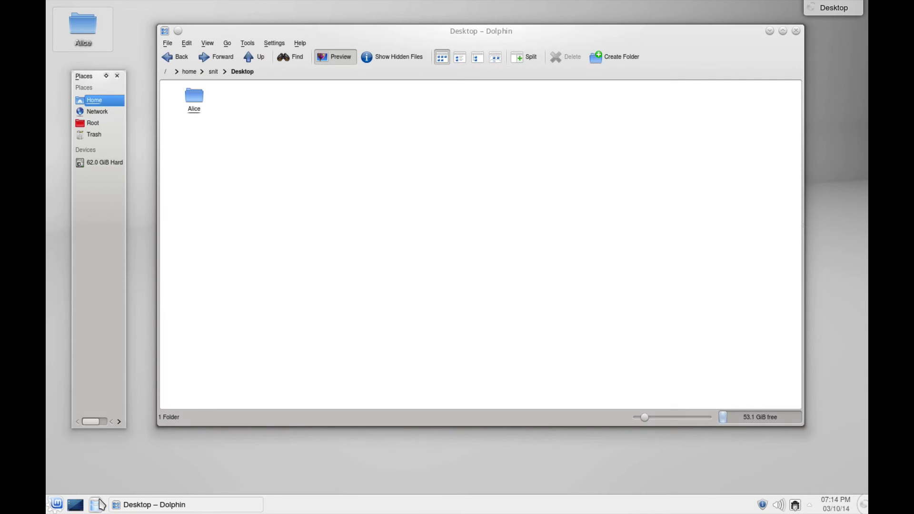
left_click(97, 504)
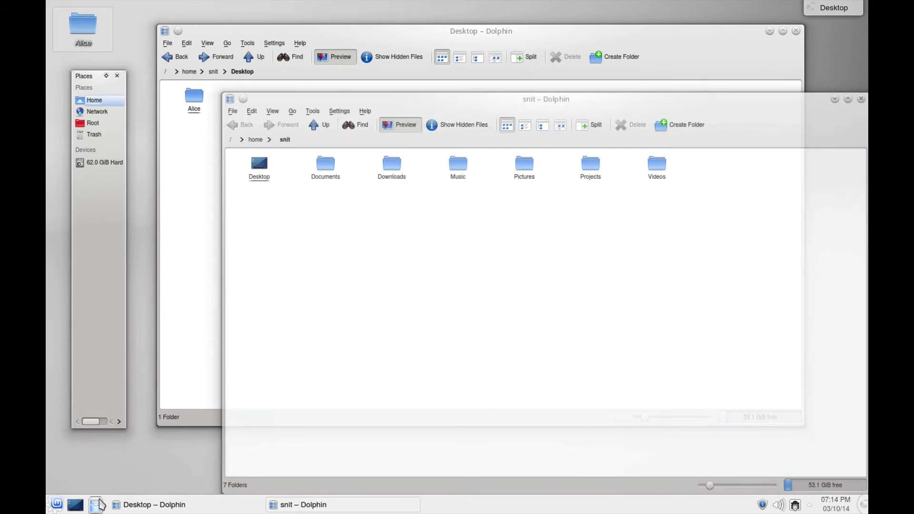
left_click(177, 164)
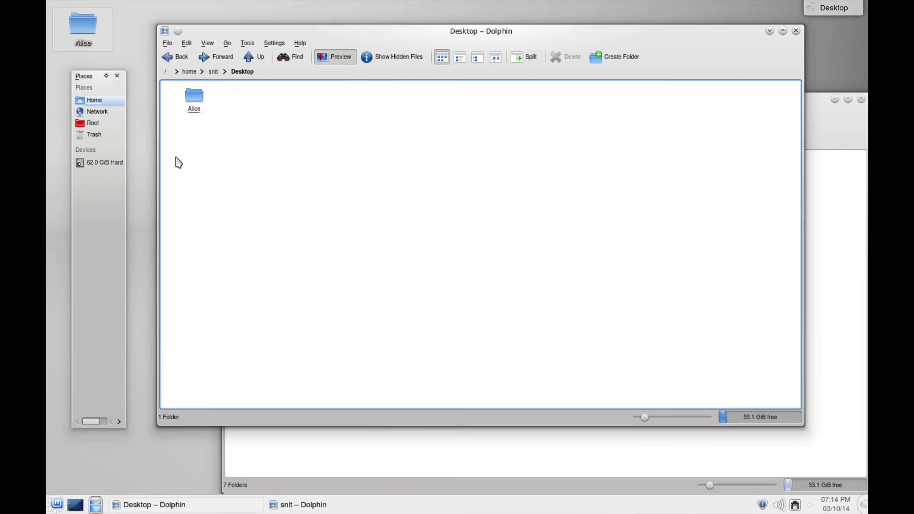
Dock and undock the Places panel while switching between both Dolphin windows, ending with it docked in the Desktop folder's window
left_click(106, 76)
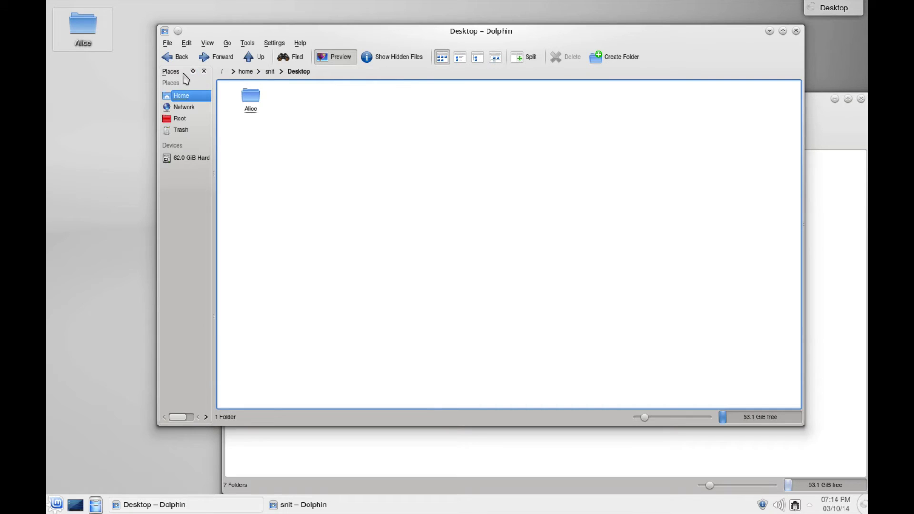
left_click(192, 71)
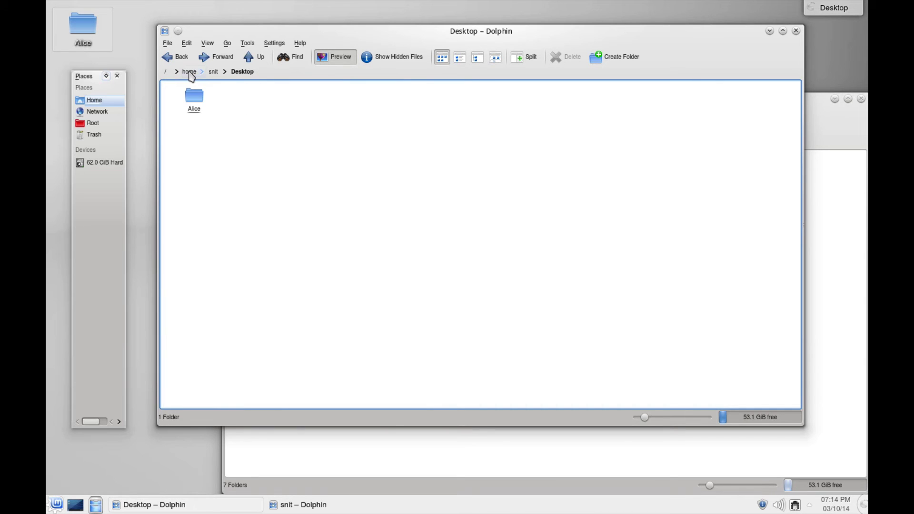
left_click(816, 129)
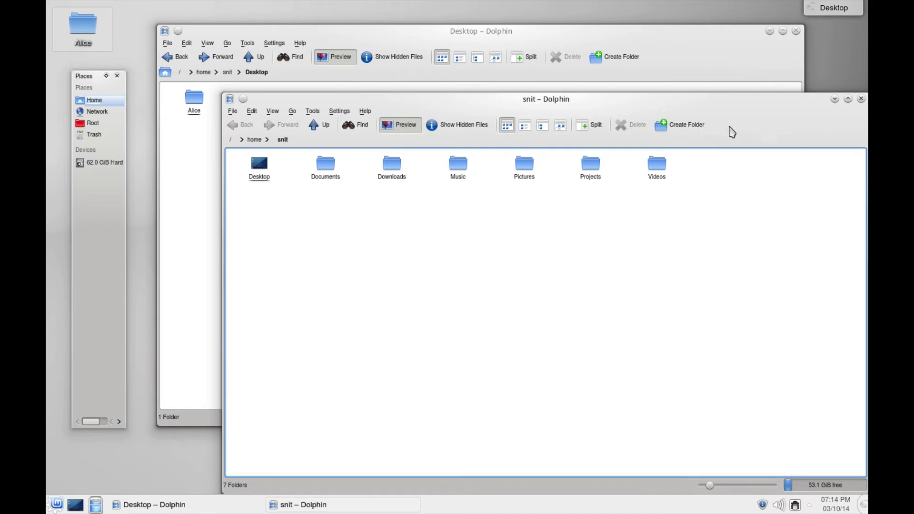
left_click(107, 76)
left_click(258, 138)
left_click(170, 138)
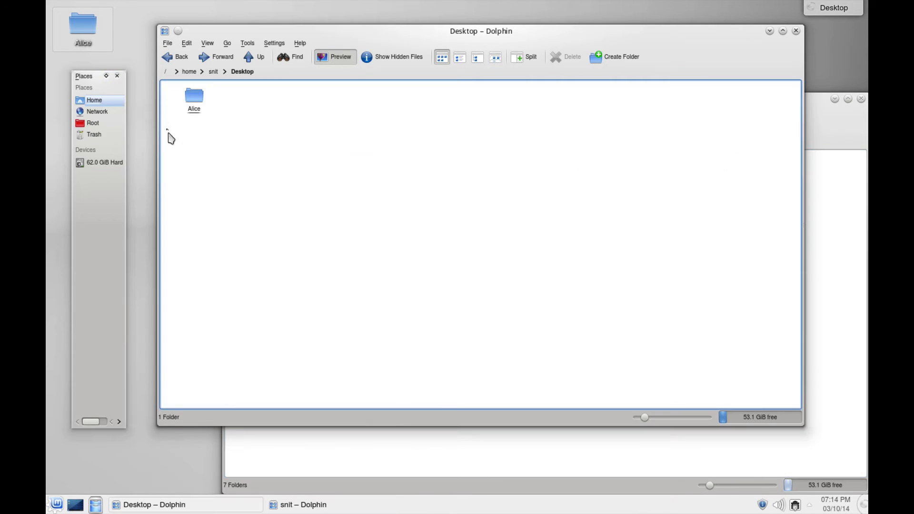
left_click(107, 76)
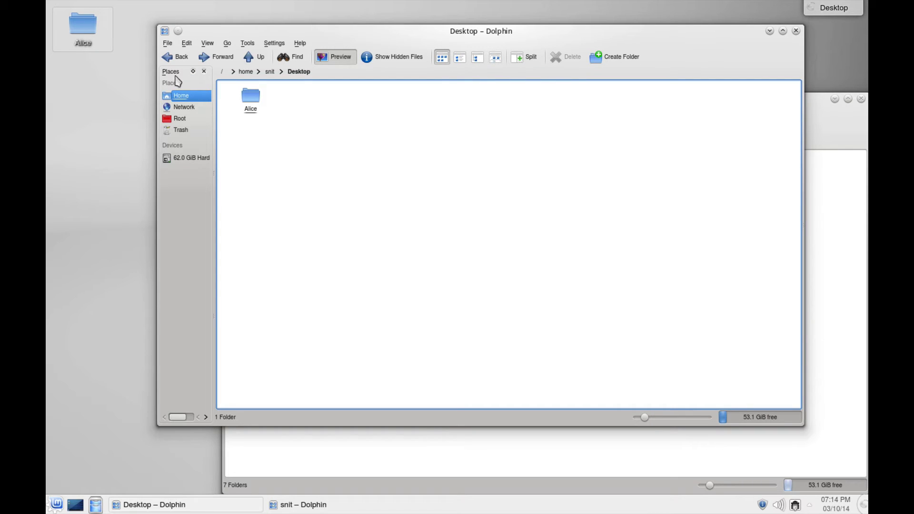
Step back through the folder history to the home folder and open Documents
left_click(174, 57)
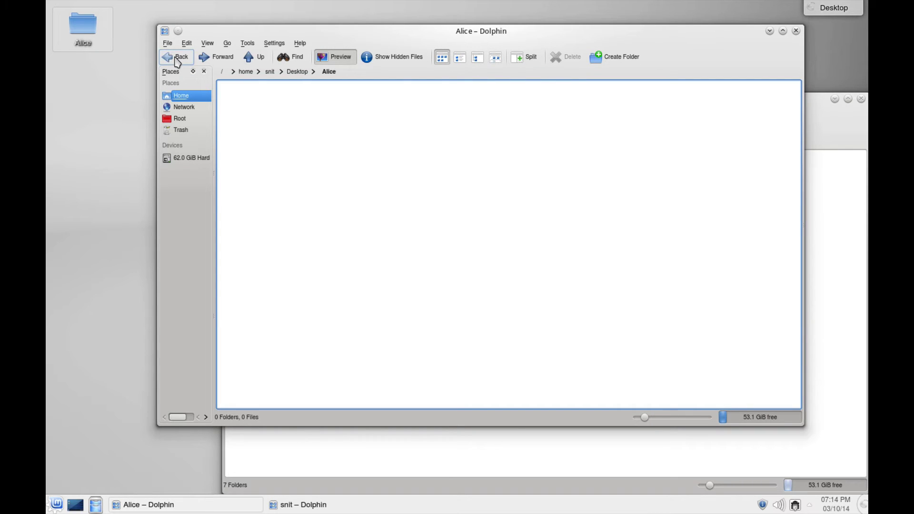
left_click(176, 59)
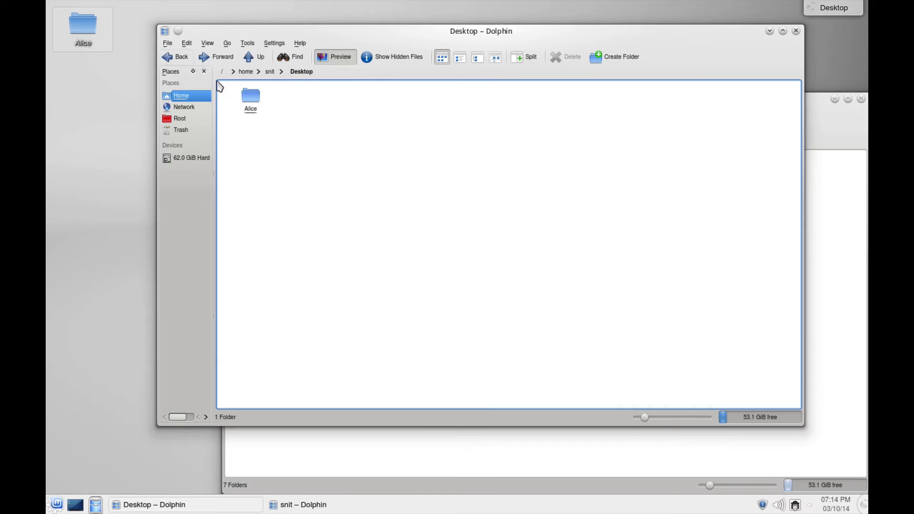
left_click(181, 57)
left_click(317, 98)
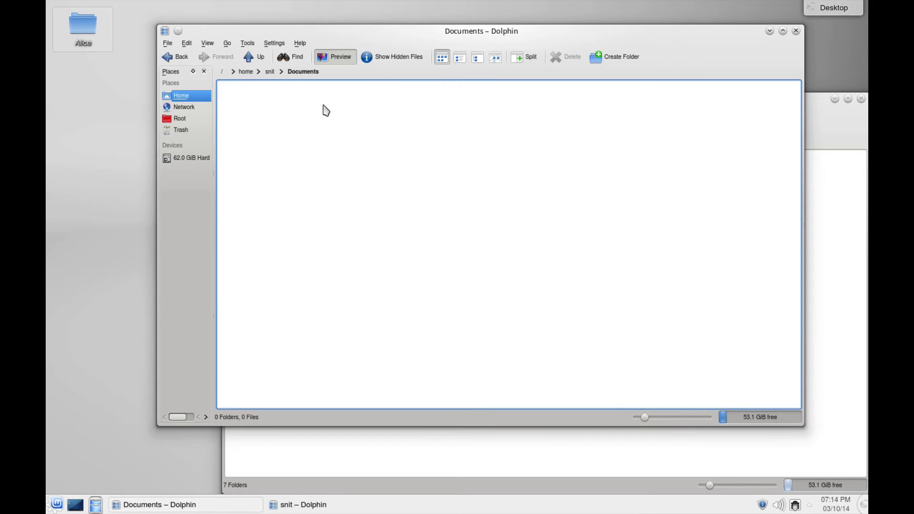
Transfer the Places panel from the Documents window to the repositioned home folder window, and close the Documents window
left_click(192, 72)
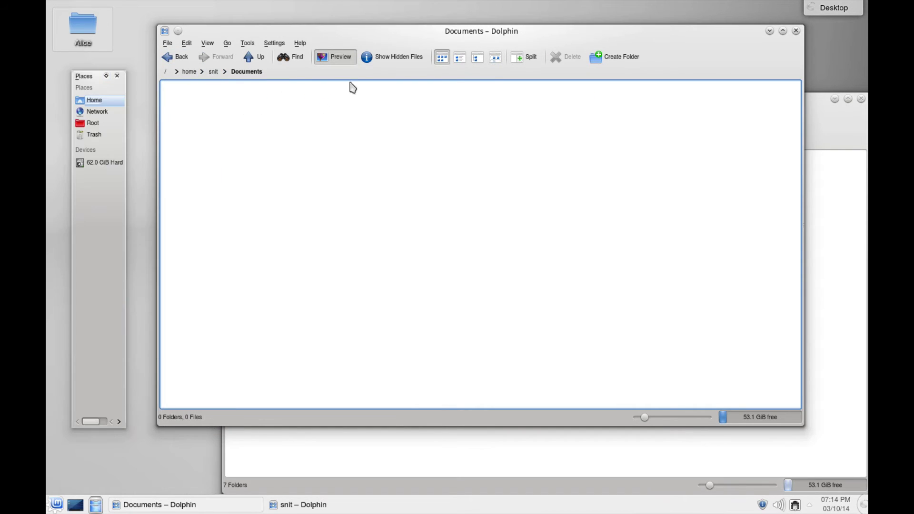
left_click(848, 114)
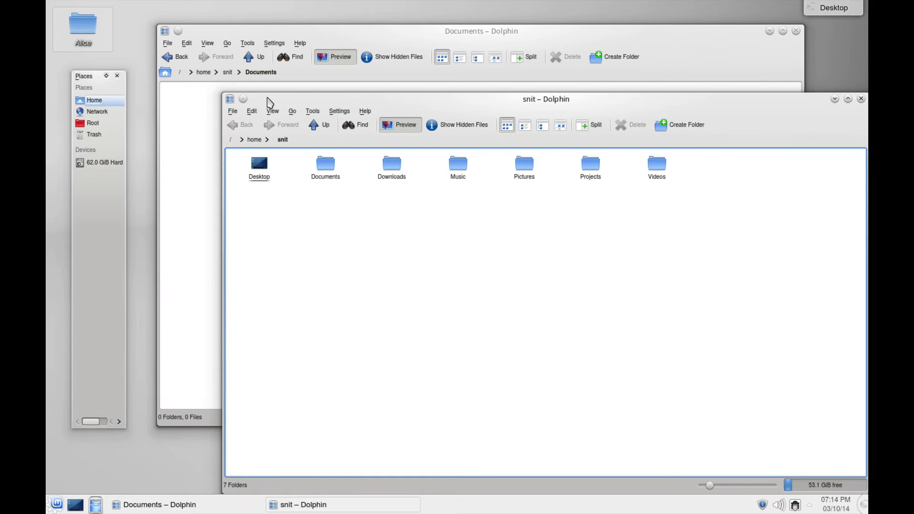
left_click_drag(269, 101, 238, 86)
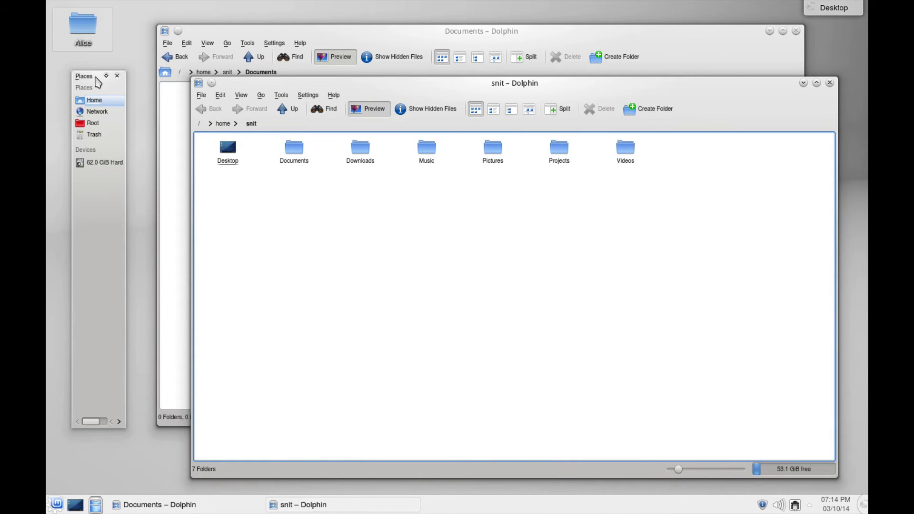
left_click_drag(98, 82, 205, 125)
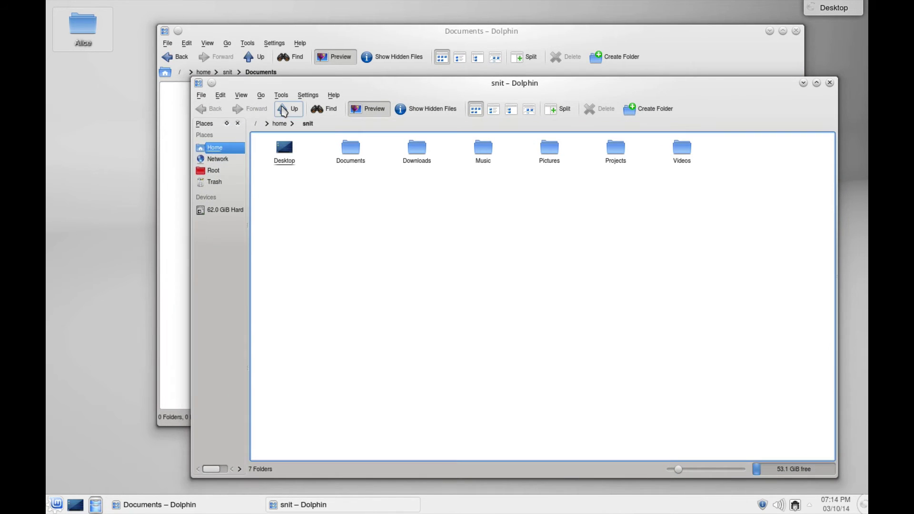
left_click(797, 31)
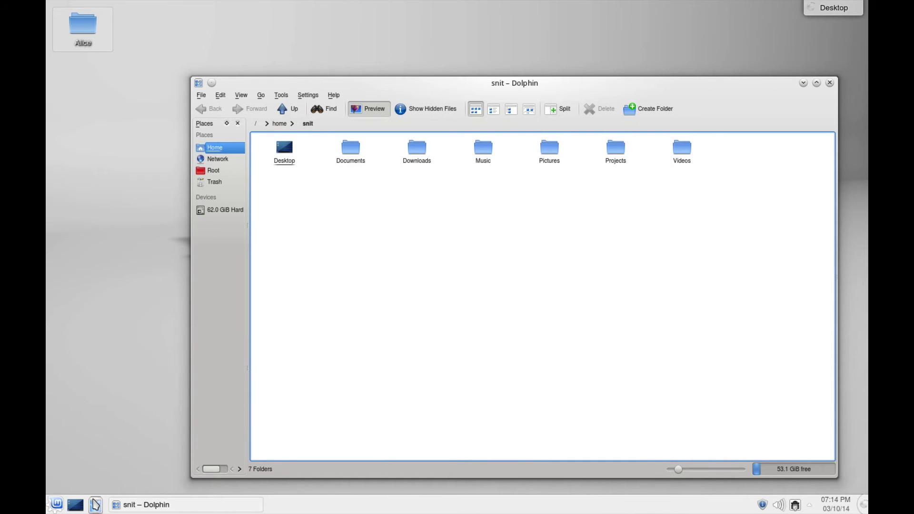
Open another Dolphin window and undock the Places panel of the older home folder window
left_click(95, 505)
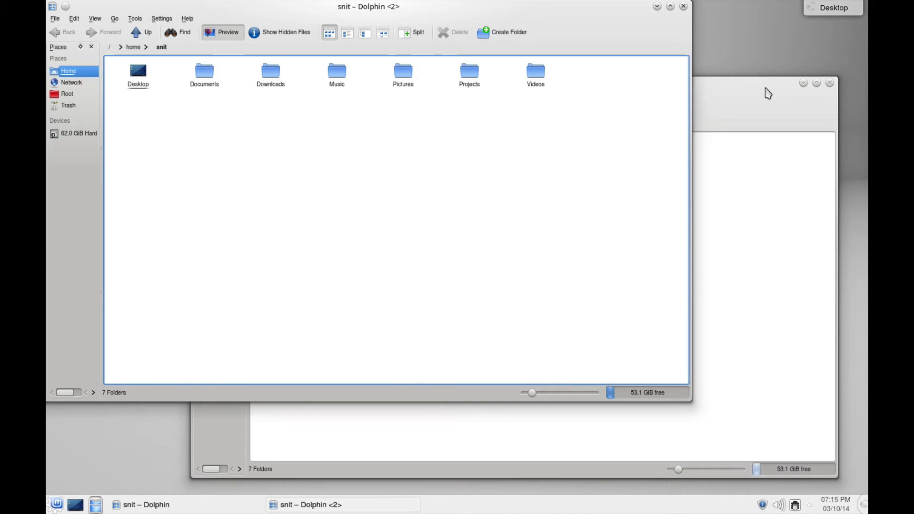
left_click(769, 94)
left_click(228, 124)
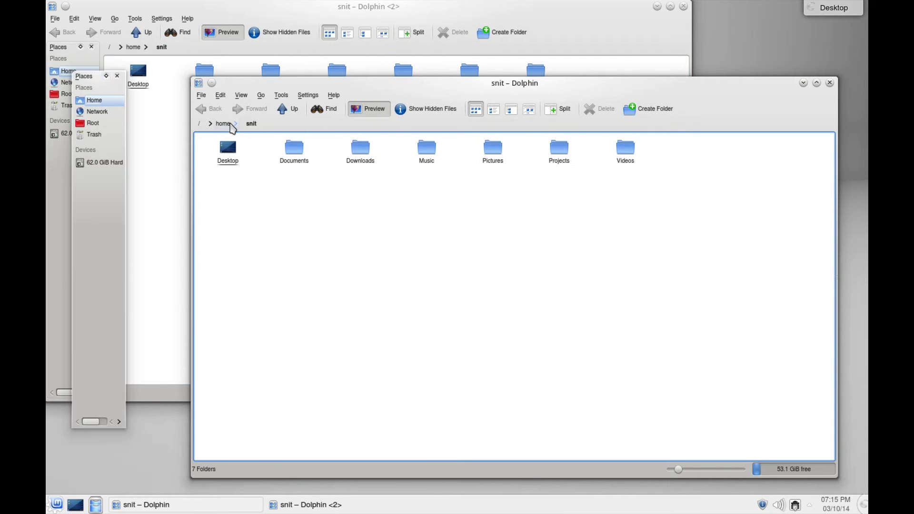
Reposition the second Dolphin window, compare it with the older one, and close the second window's Places panel
left_click(267, 19)
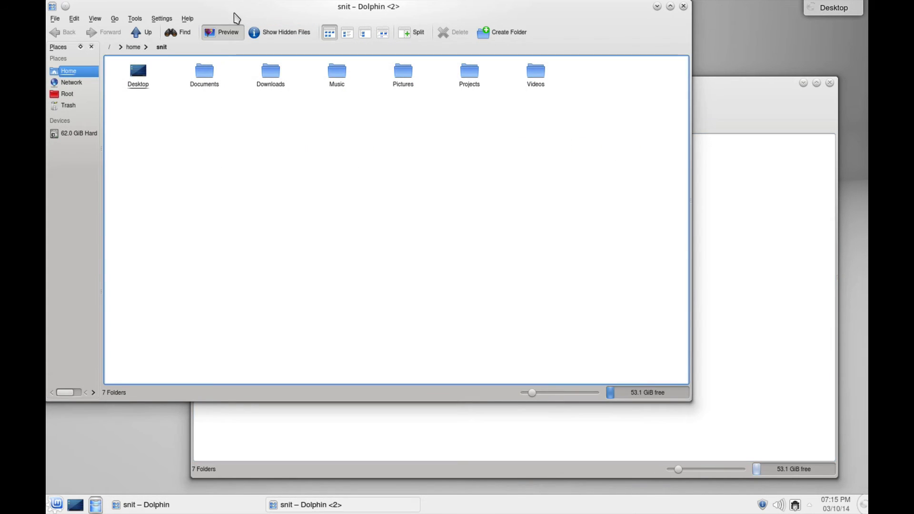
left_click_drag(231, 7, 389, 29)
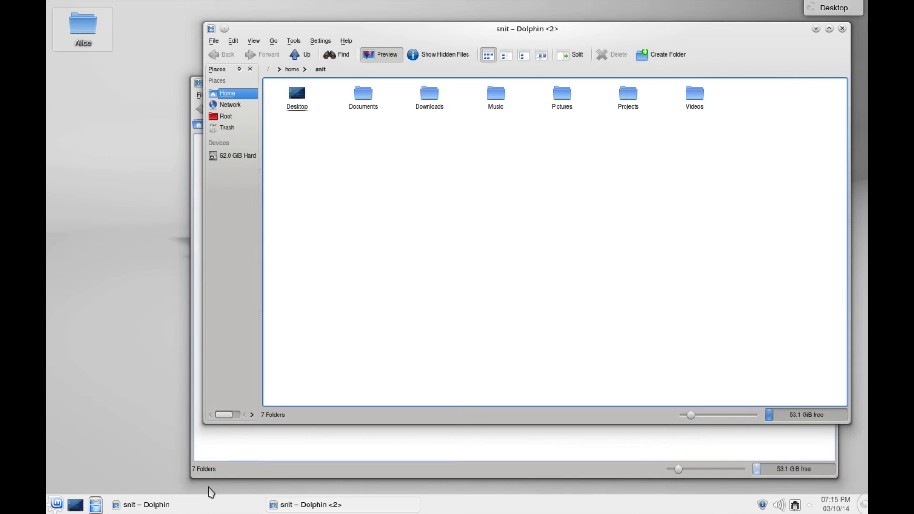
left_click(239, 452)
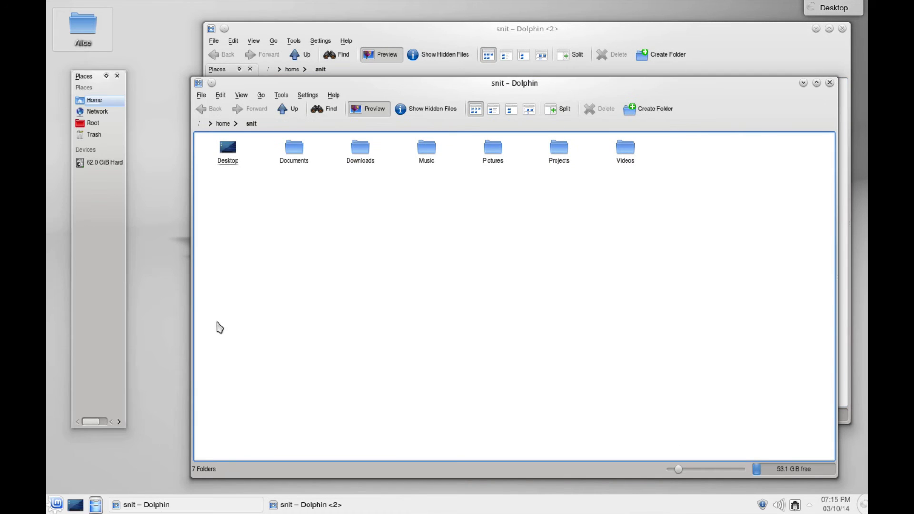
left_click(255, 30)
left_click(251, 70)
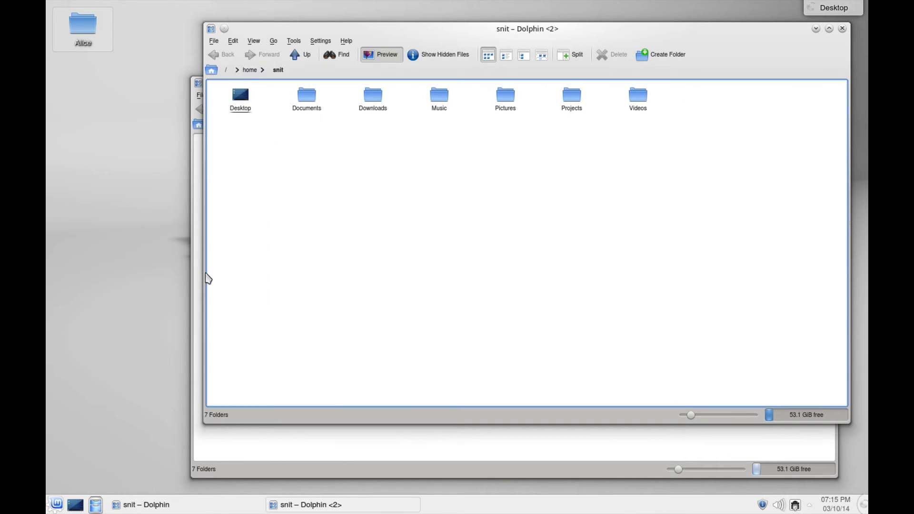
Alternate between the two Dolphin windows to compare how the floating Places panel behaves with each one active
left_click(253, 462)
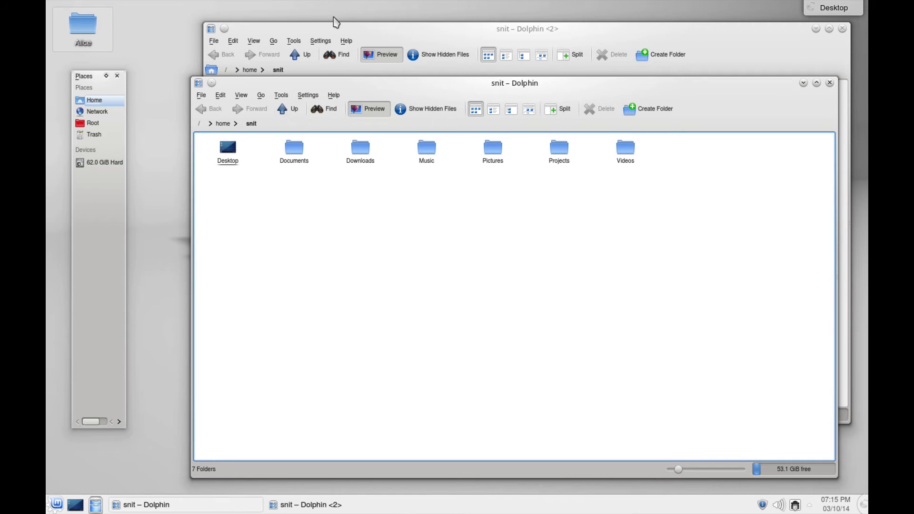
left_click(334, 30)
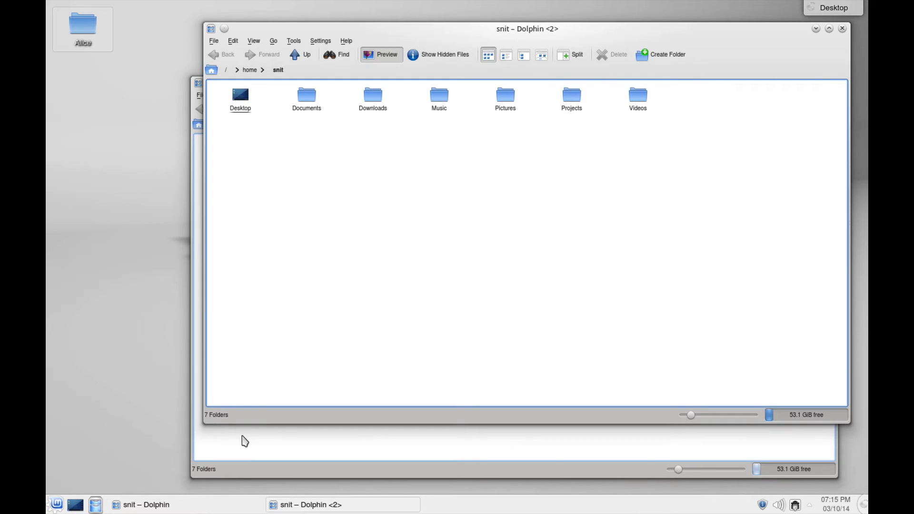
left_click(243, 441)
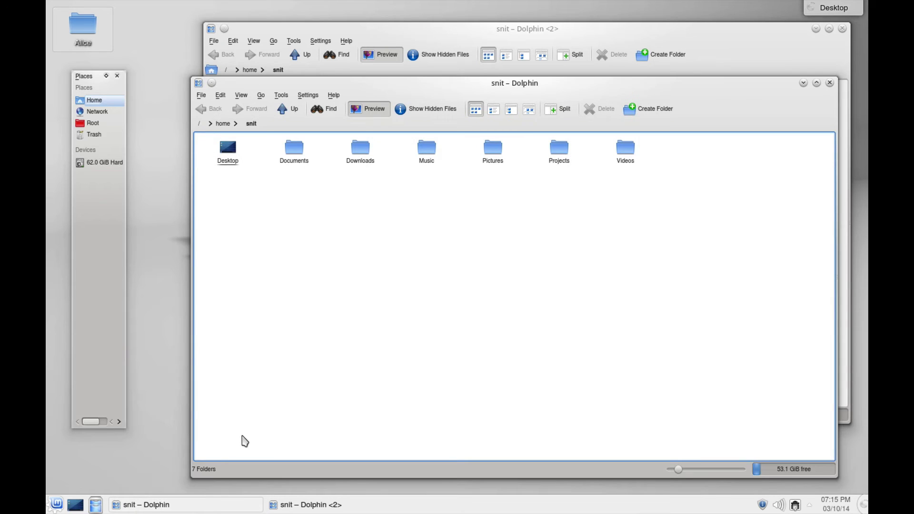
left_click(296, 37)
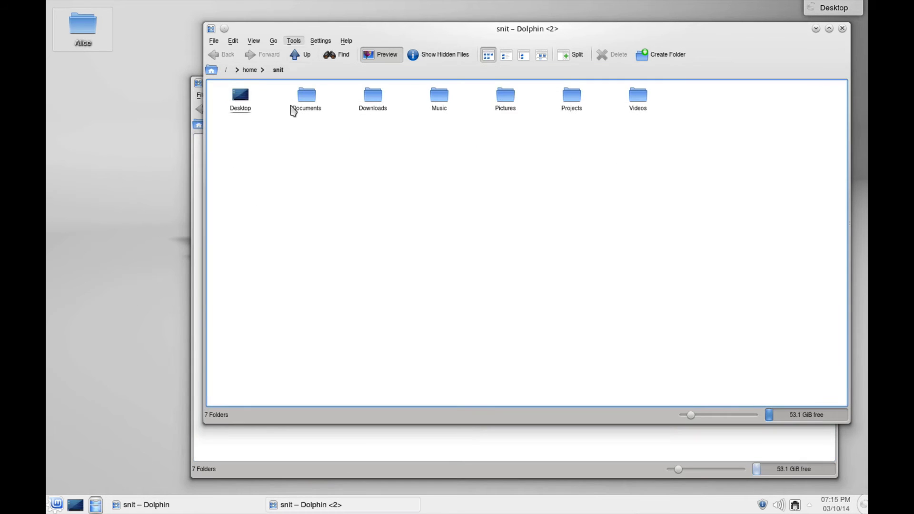
left_click(269, 458)
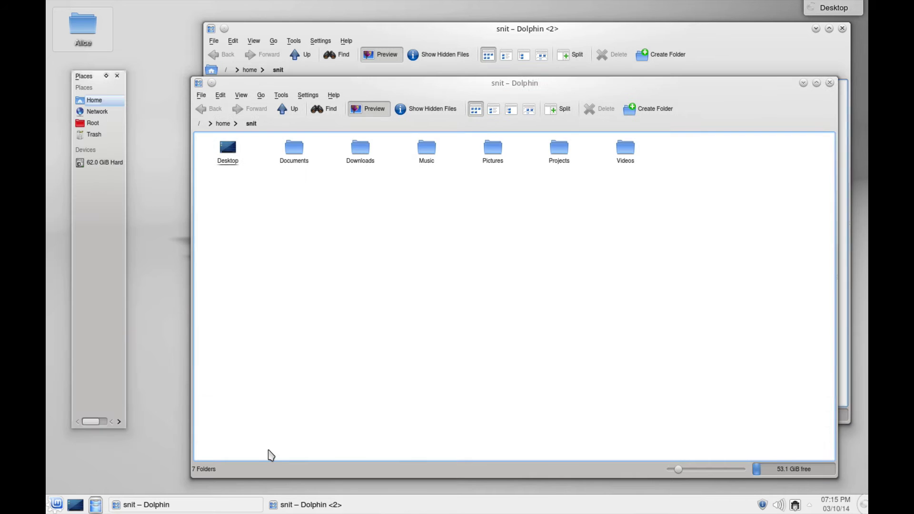
Dock the Places panel in the older Dolphin window and turn the Places panel back on in the second window
left_click(108, 76)
left_click(351, 35)
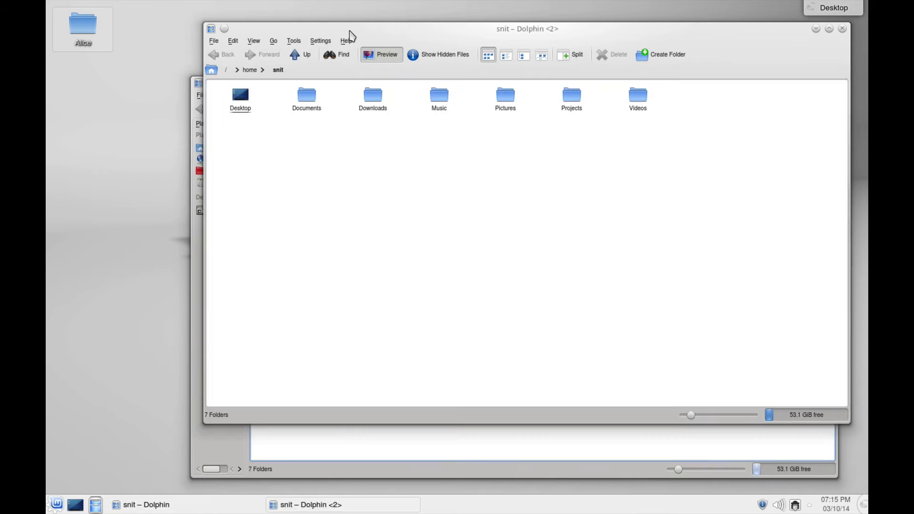
left_click(258, 42)
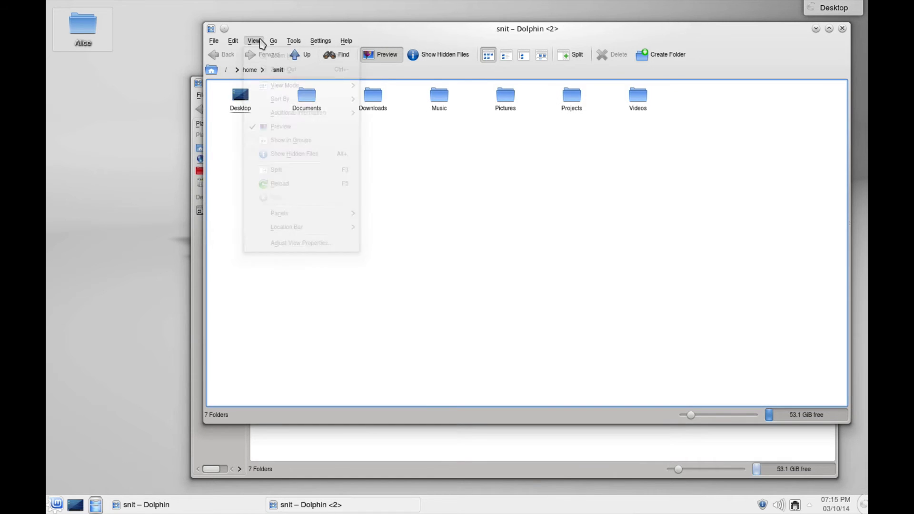
mouse_move(286, 219)
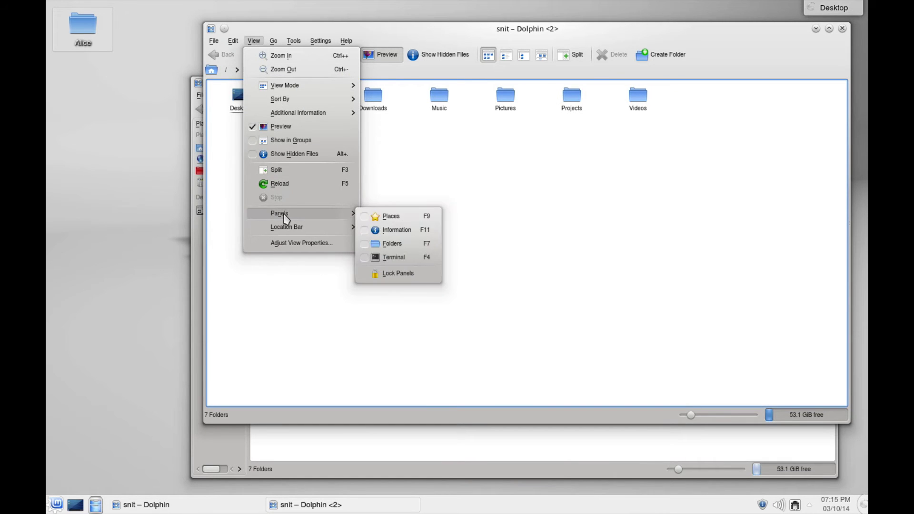
left_click(385, 217)
Reposition the second Dolphin window and undock the Places panels of both windows
left_click_drag(281, 30, 315, 35)
left_click(275, 76)
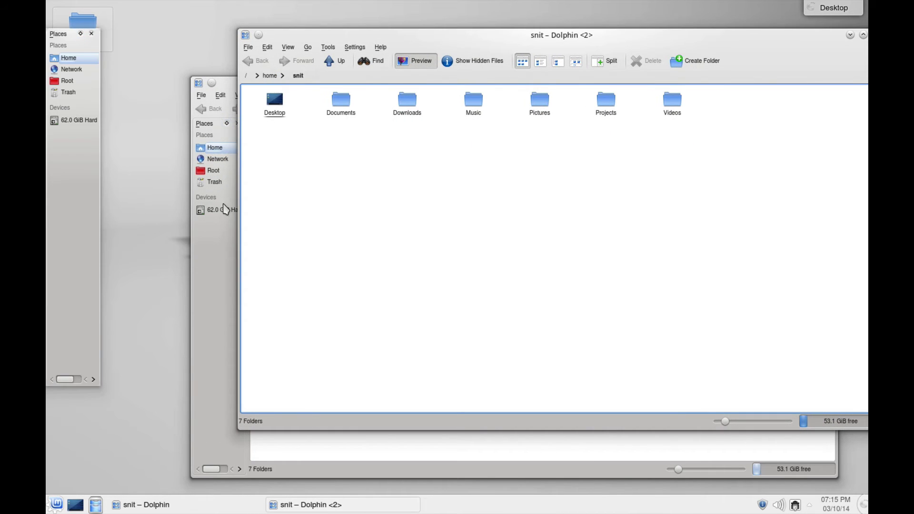
left_click(225, 261)
left_click(230, 123)
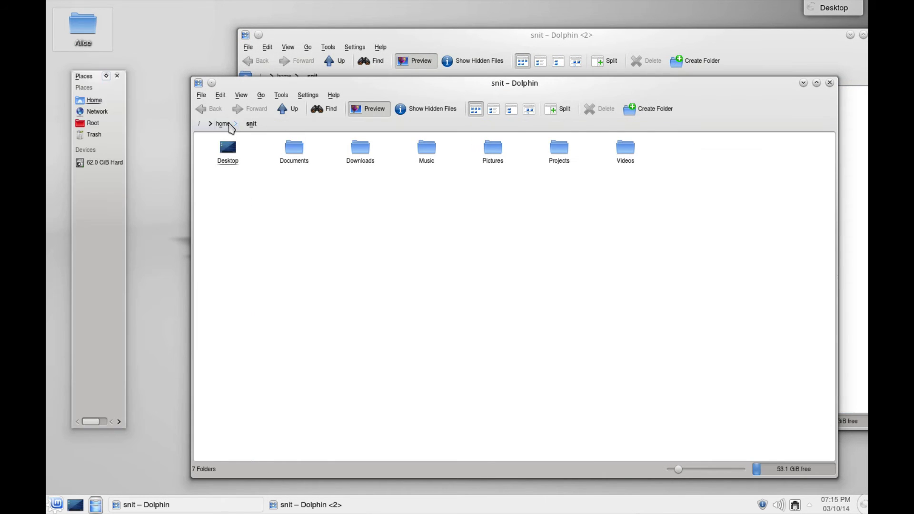
Switch between both Dolphin windows to examine how their floating Places panels behave
left_click(291, 37)
left_click(215, 188)
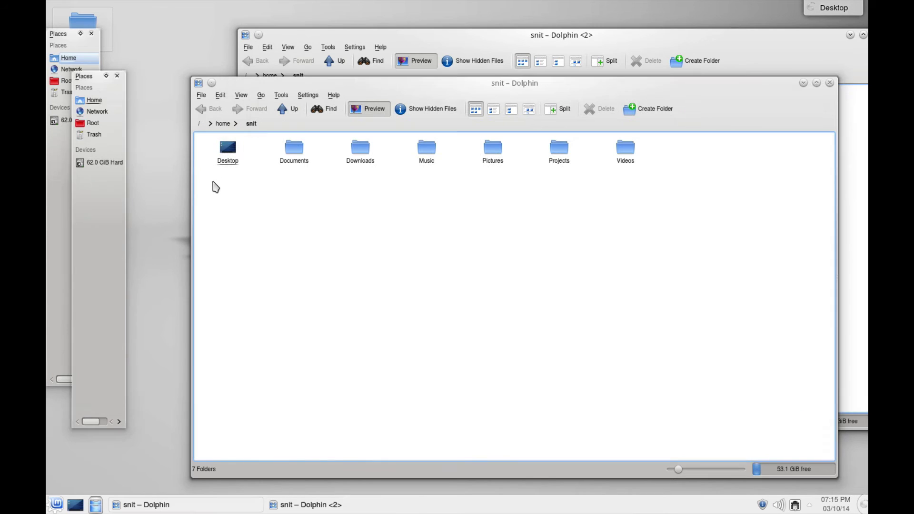
left_click(302, 36)
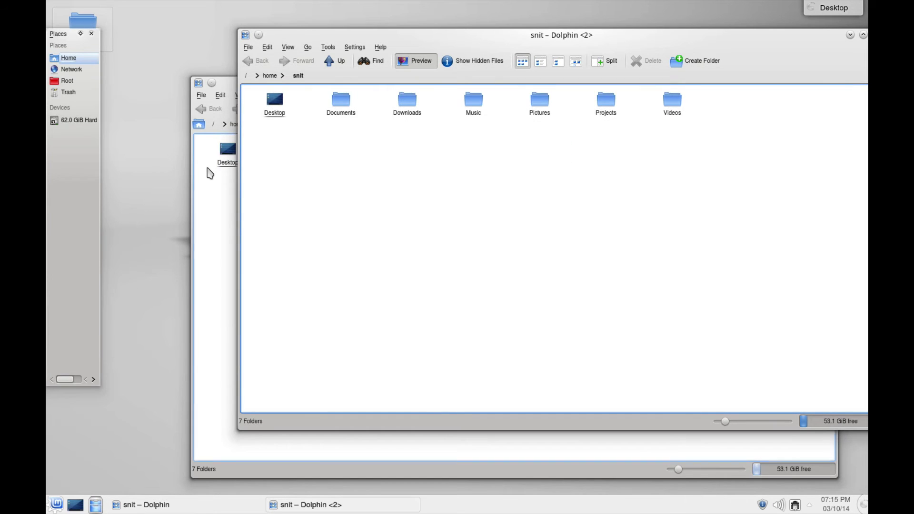
Dock the floating Places panels back into both Dolphin windows
left_click(208, 177)
left_click(106, 76)
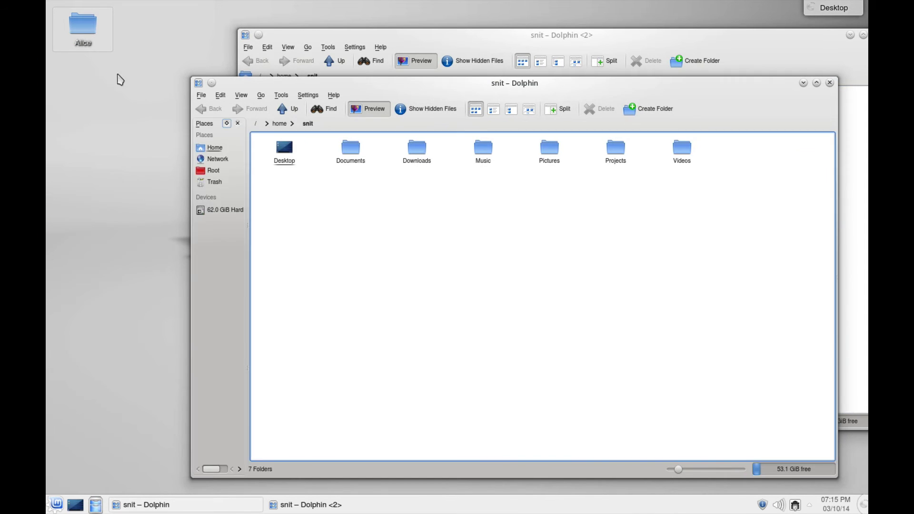
left_click(323, 36)
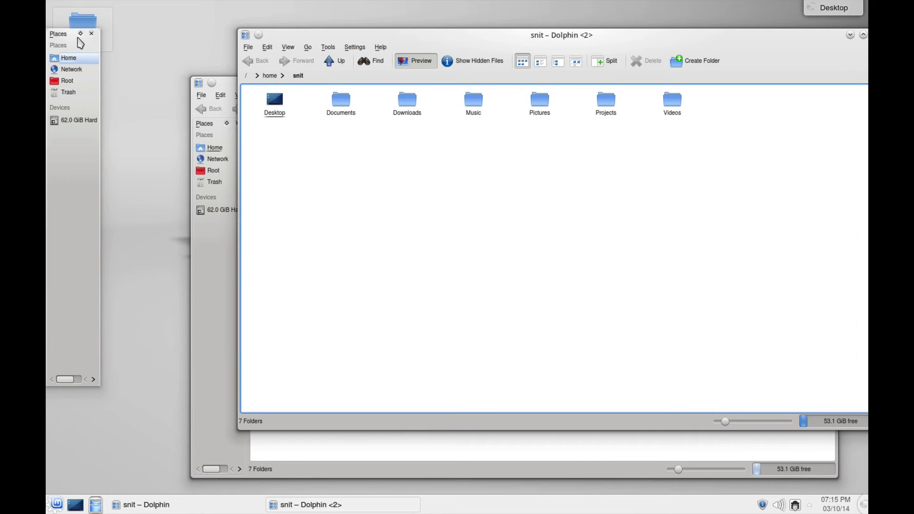
left_click(80, 33)
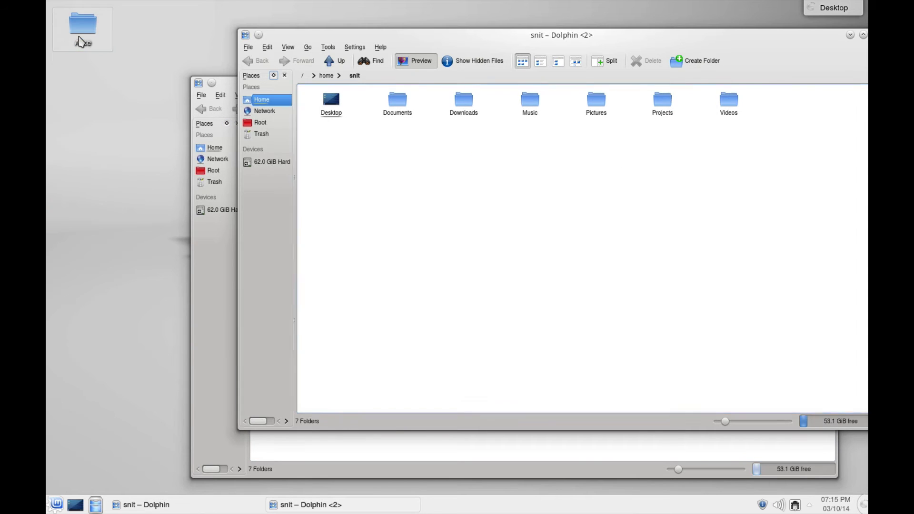
Close the second Dolphin window after moving it into view, and reposition the remaining home folder window
left_click_drag(770, 37, 648, 45)
left_click(760, 44)
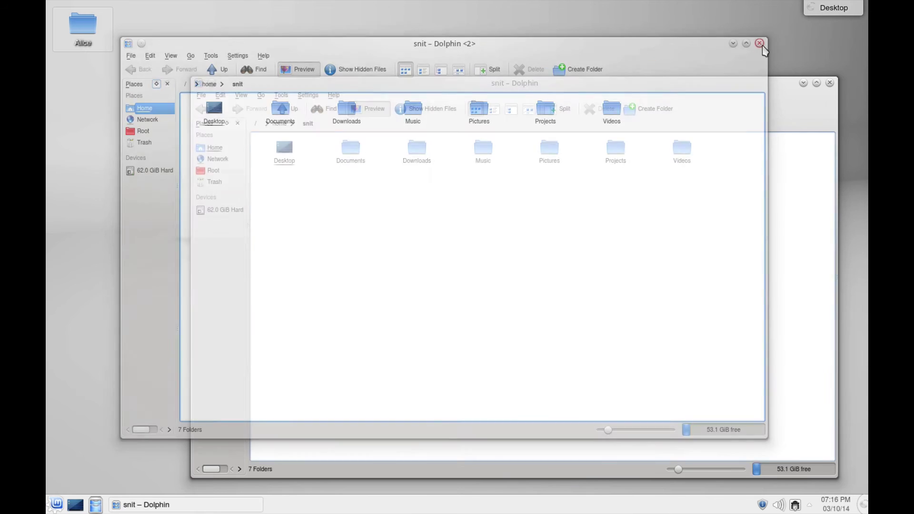
left_click_drag(575, 89, 455, 47)
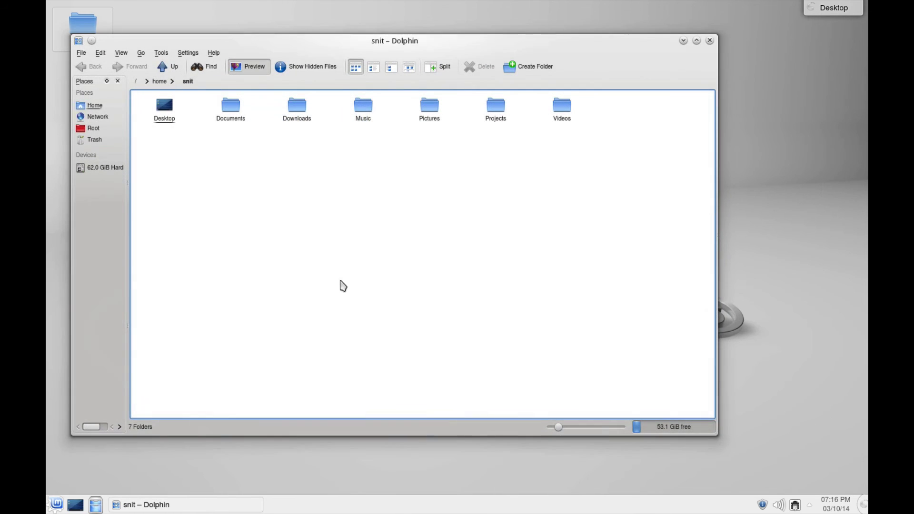
Launch LibreOffice Writer from the Office category of the installed applications
left_click(57, 504)
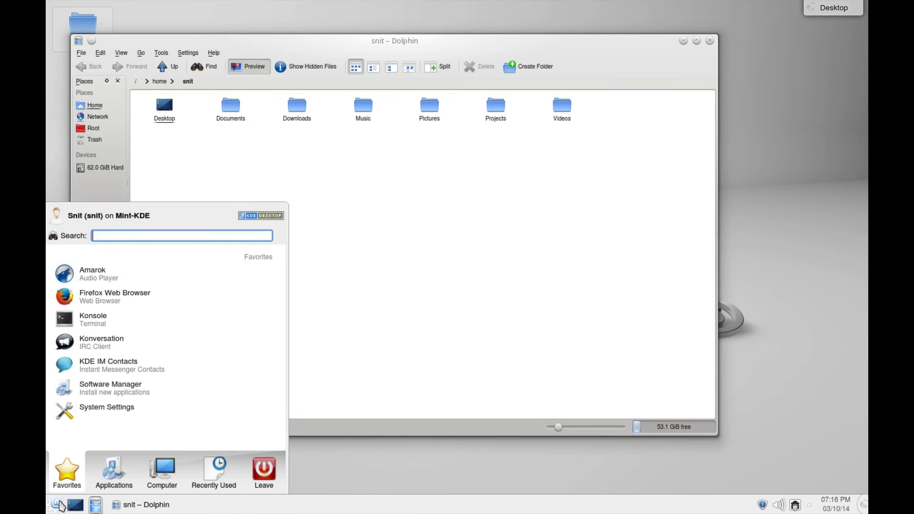
left_click(107, 488)
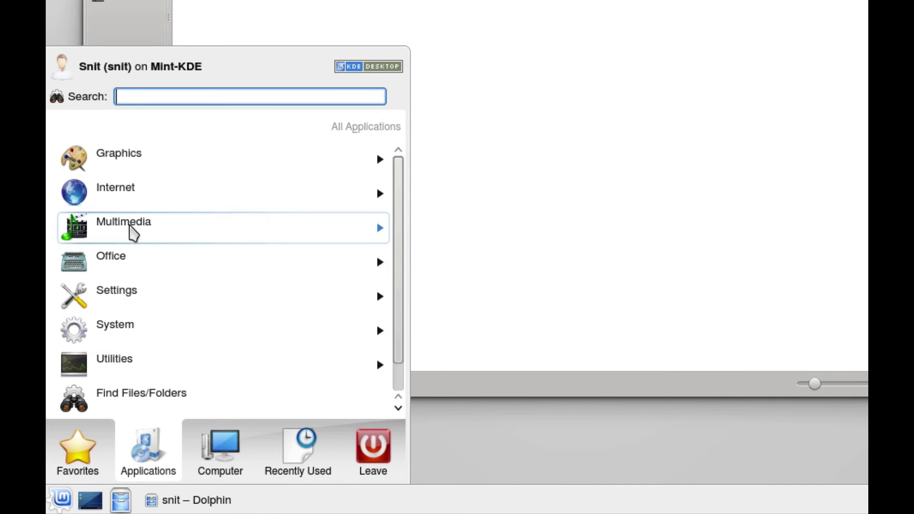
left_click(124, 258)
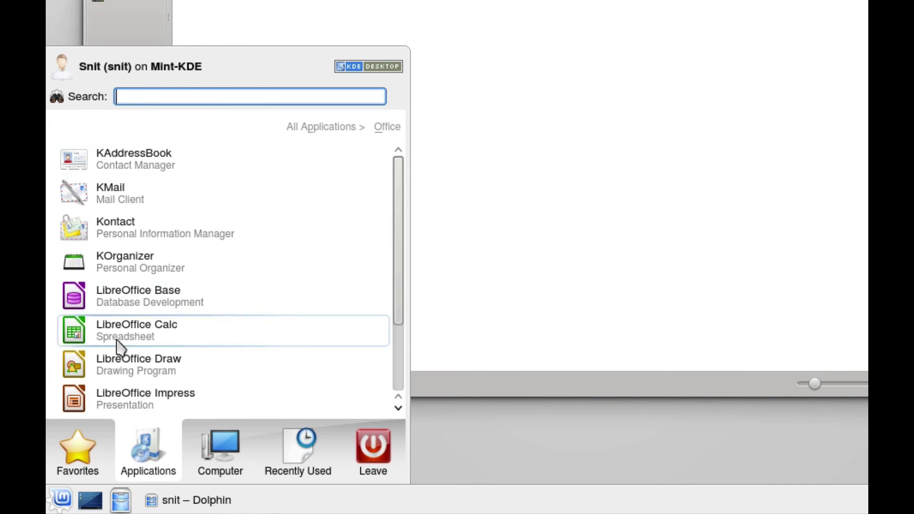
left_click(81, 455)
left_click(145, 455)
scroll(151, 376, "down", 1)
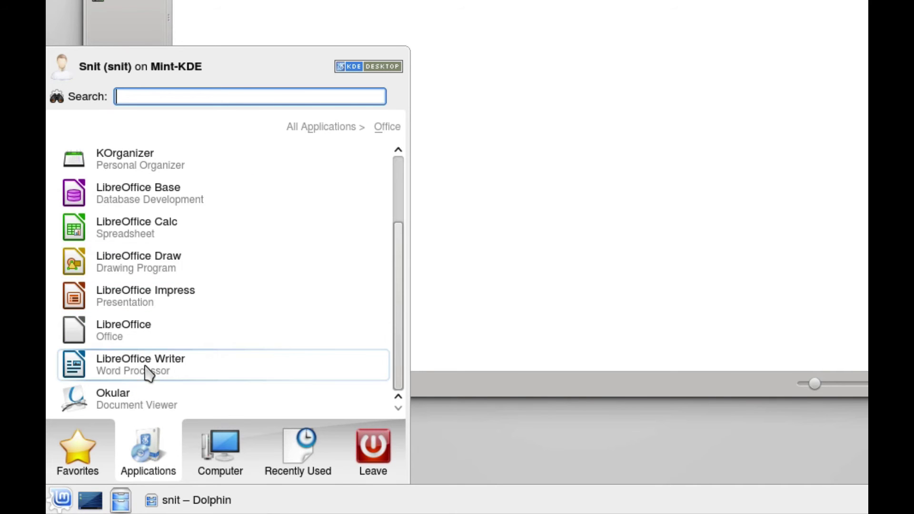
left_click(150, 374)
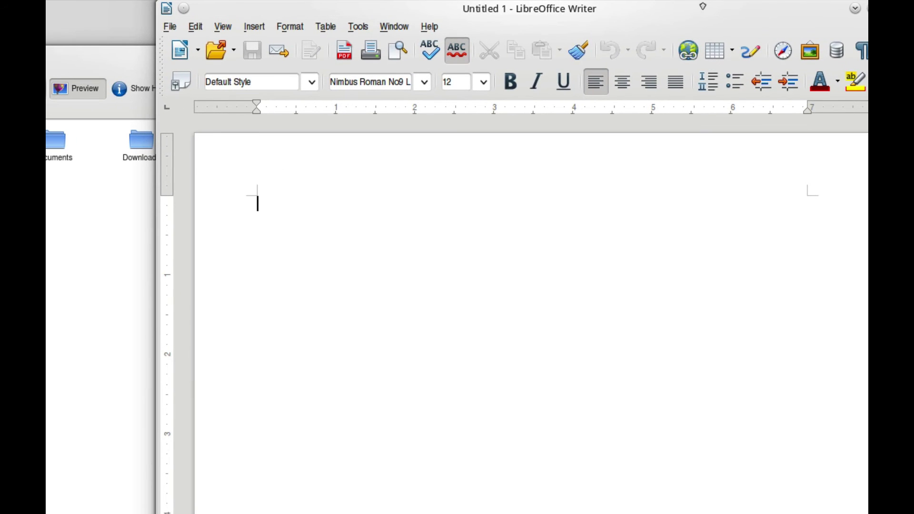
Attach the LibreOffice Writer window as a tab to the home folder's Dolphin window
right_click(704, 16)
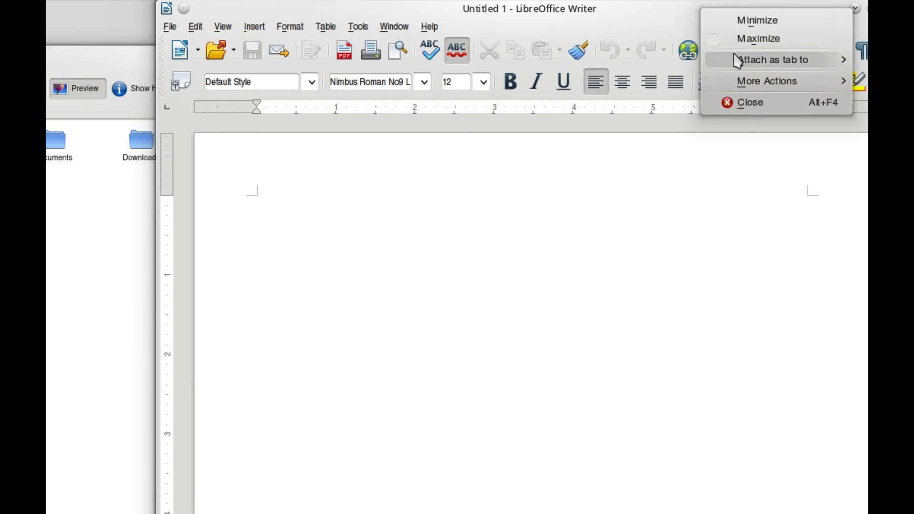
mouse_move(737, 57)
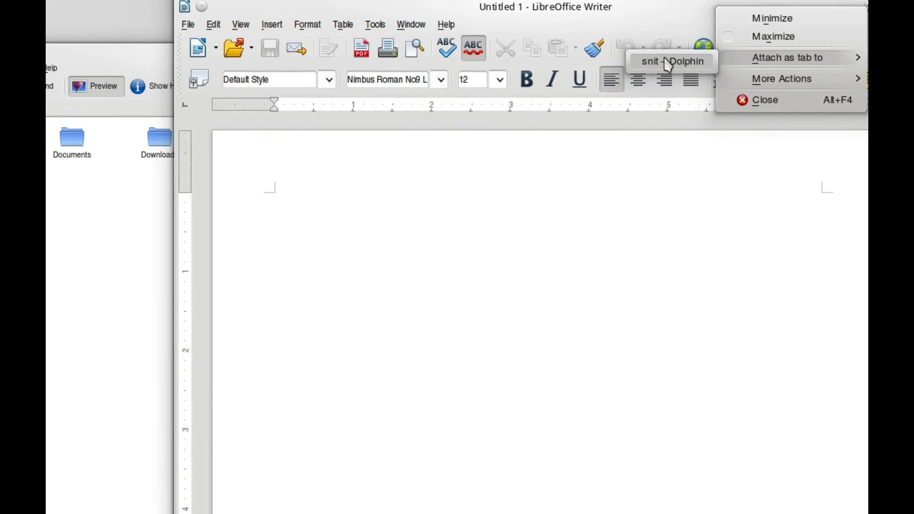
left_click(669, 62)
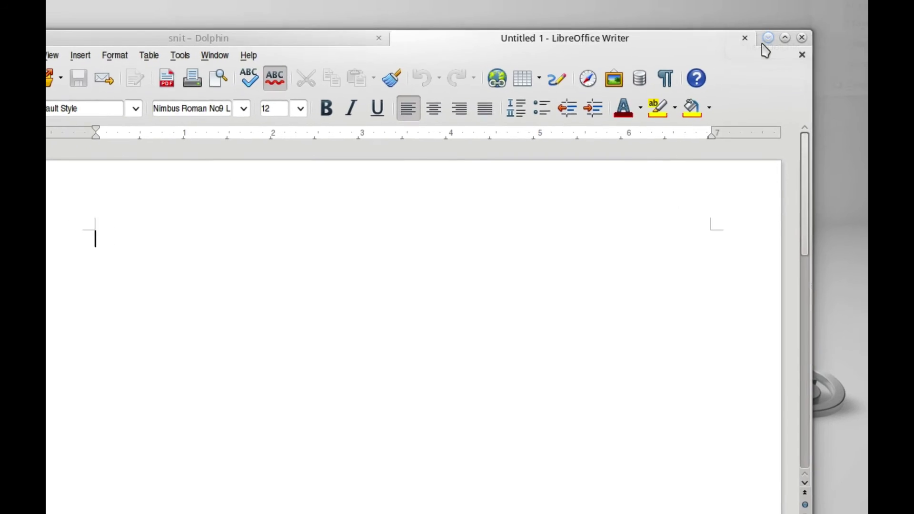
Switch back and forth between the Dolphin and LibreOffice Writer tabs of the grouped window, ending on Writer
left_click(393, 34)
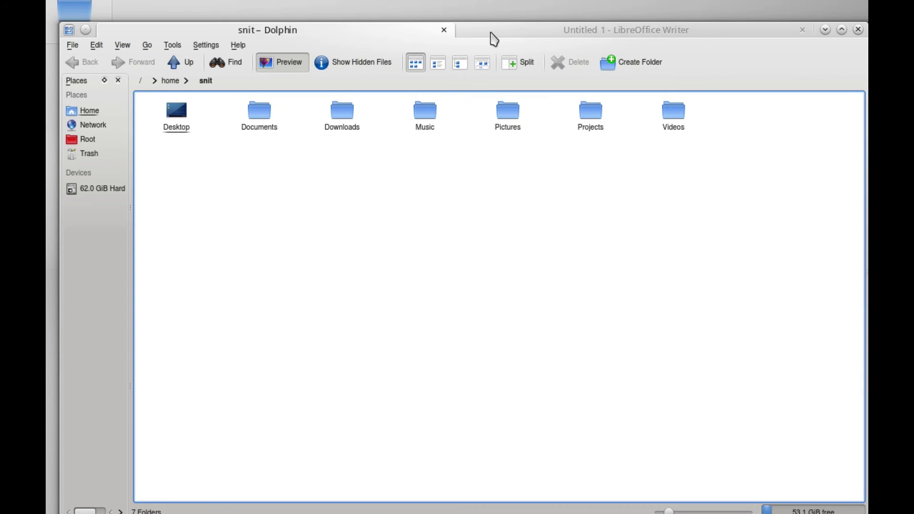
left_click(491, 33)
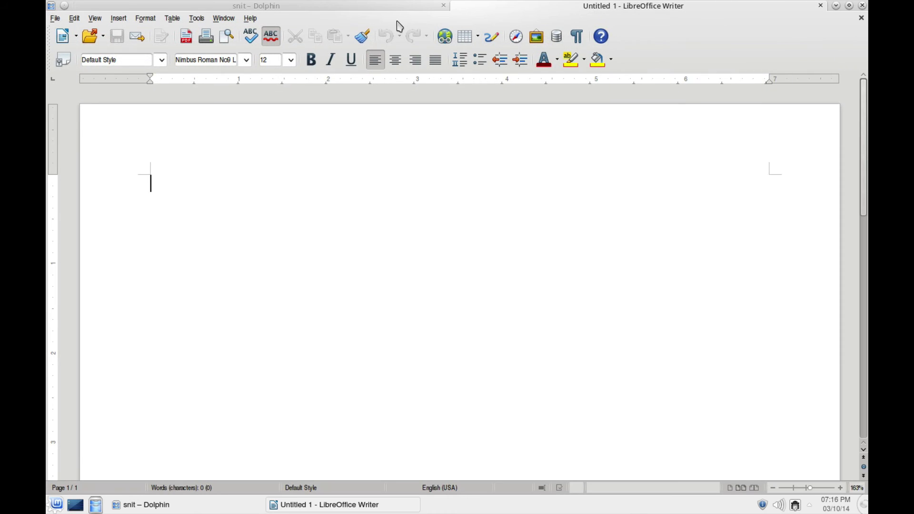
left_click(384, 9)
left_click(503, 11)
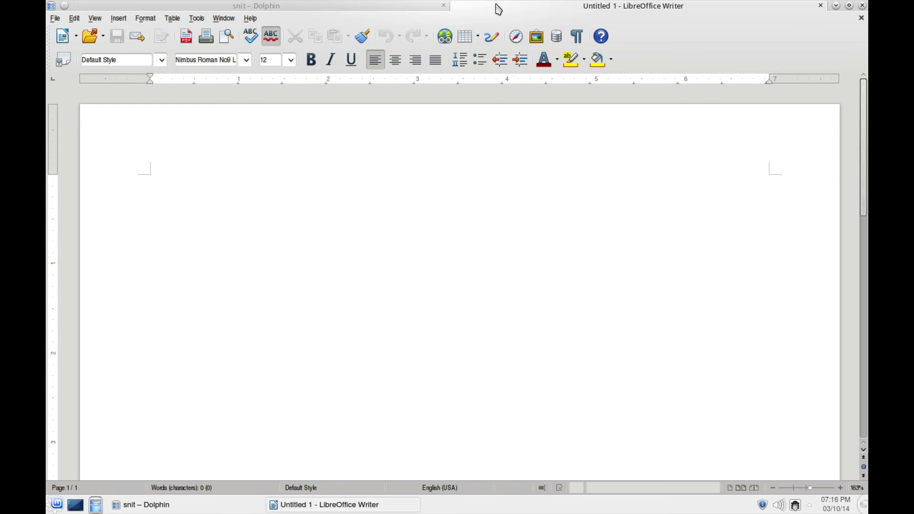
Attach the maximized Writer window as a tab to the Dolphin window once more
right_click(497, 6)
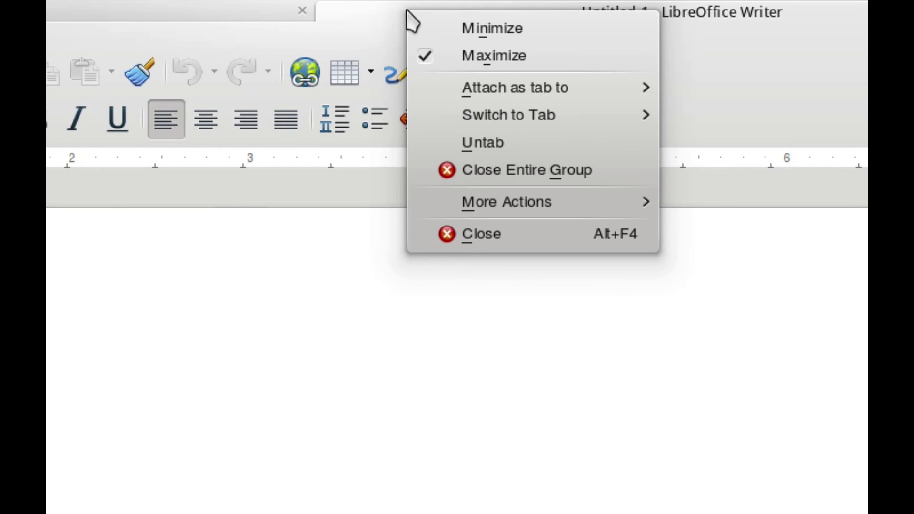
mouse_move(453, 92)
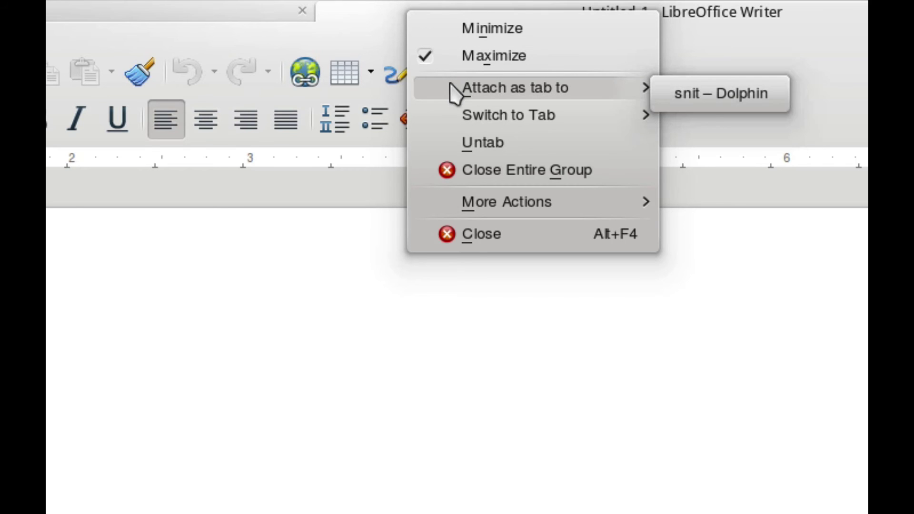
left_click(688, 95)
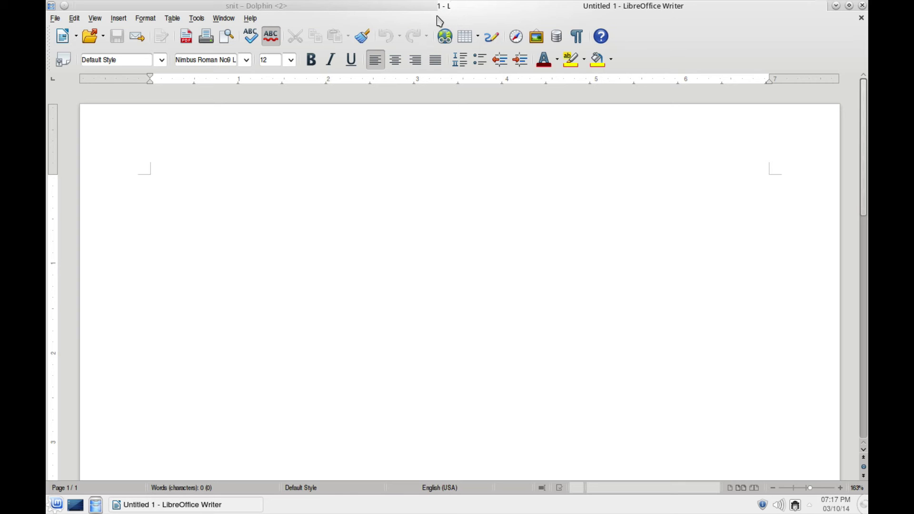
Minimize and restore the LibreOffice Writer window, and look through Writer's list of available toolbars
left_click(837, 6)
left_click(162, 504)
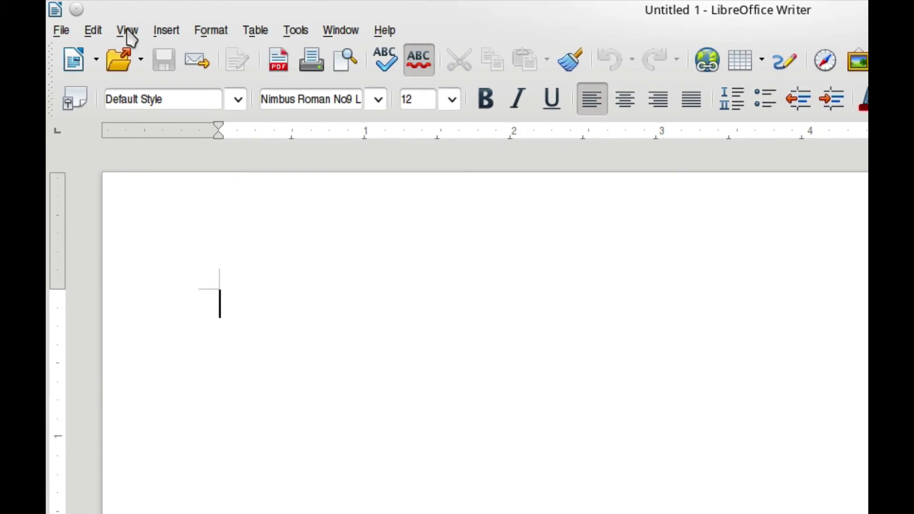
left_click(128, 32)
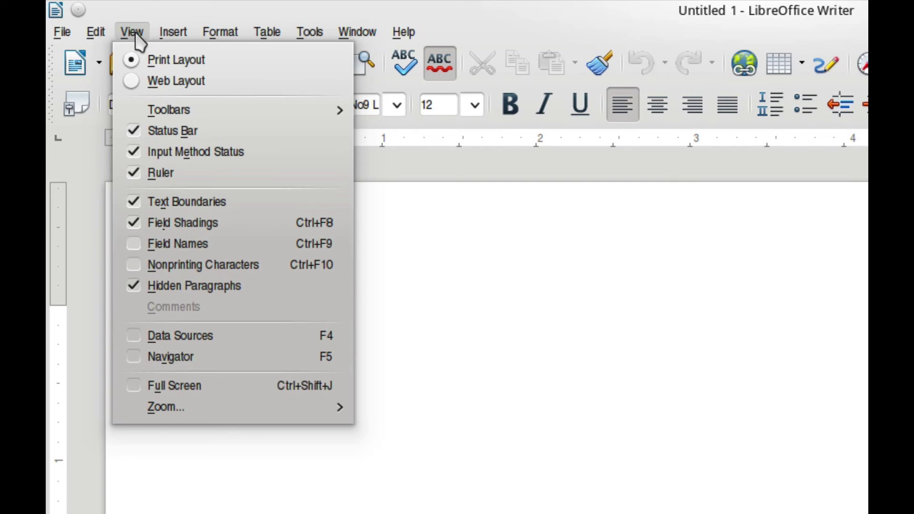
mouse_move(157, 114)
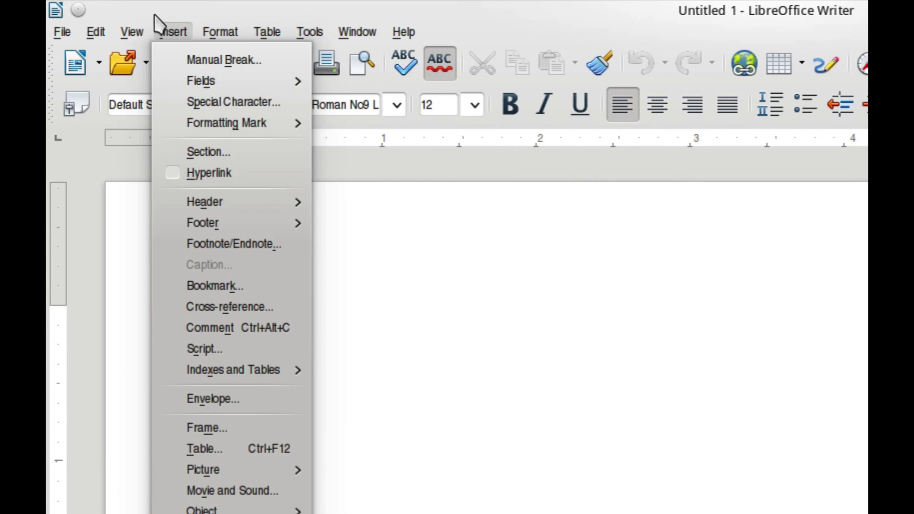
left_click(155, 26)
left_click(138, 31)
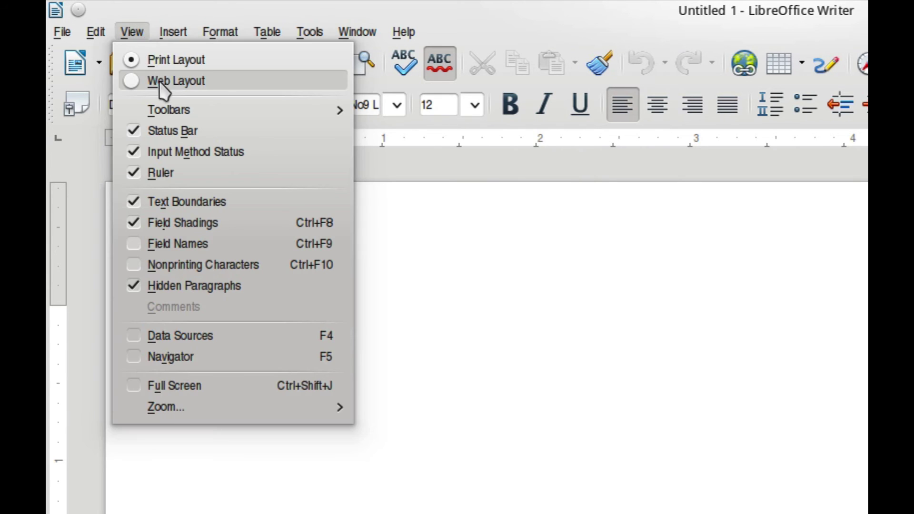
mouse_move(166, 114)
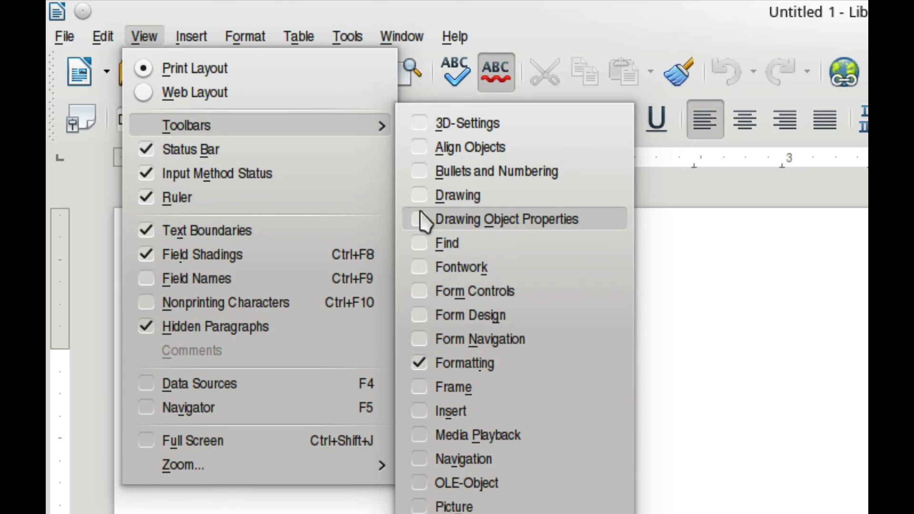
left_click(783, 287)
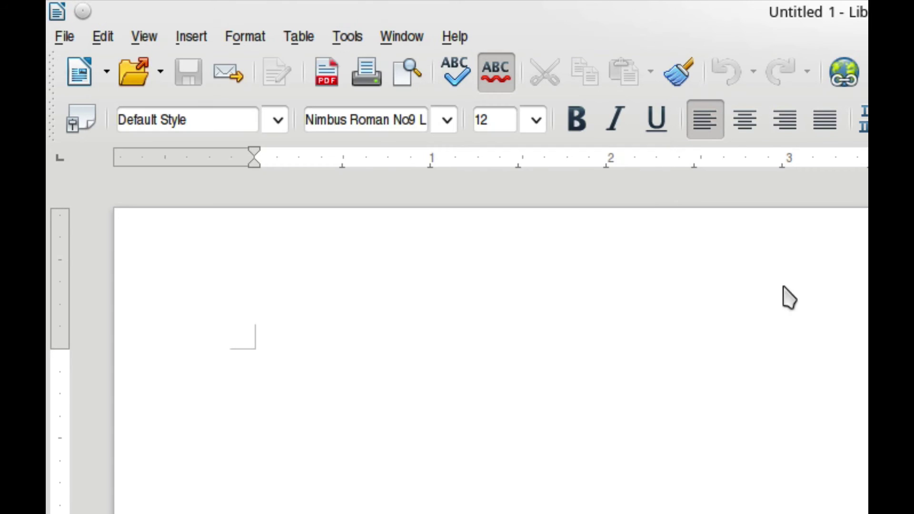
Review the additional window actions offered by the Writer window's own window menu, and leave it without choosing any
left_click(58, 12)
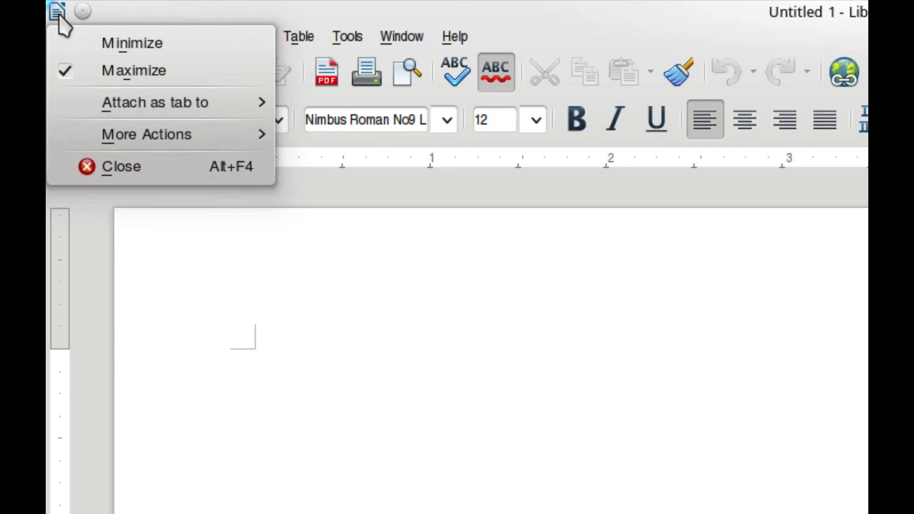
mouse_move(125, 137)
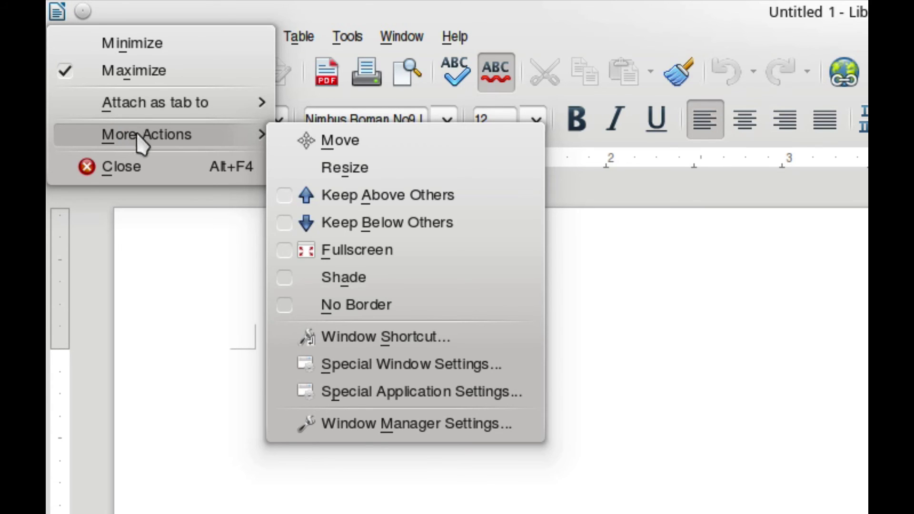
mouse_move(190, 143)
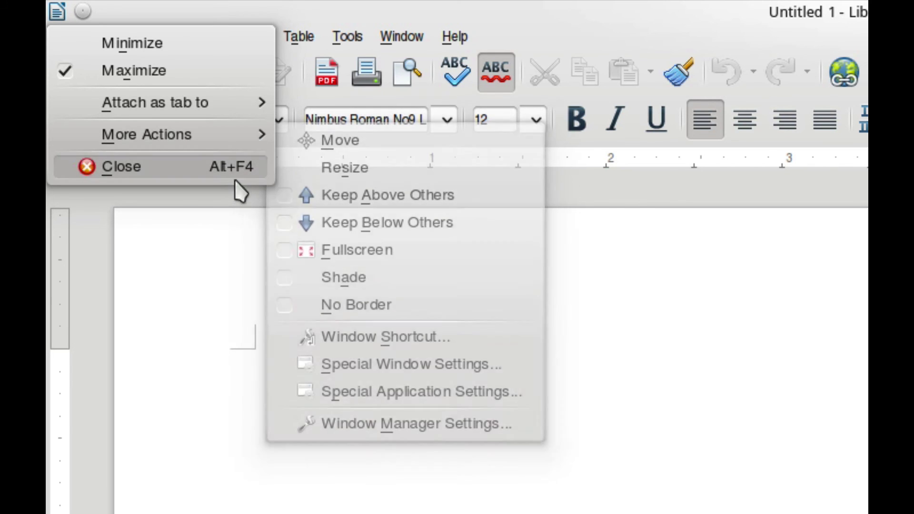
left_click(347, 276)
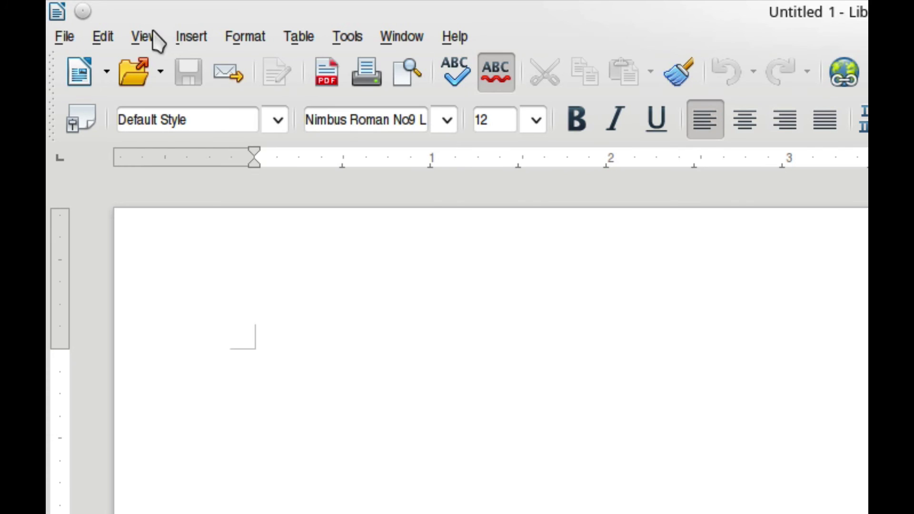
Look over Writer's toolbar list once more and close LibreOffice Writer
left_click(152, 36)
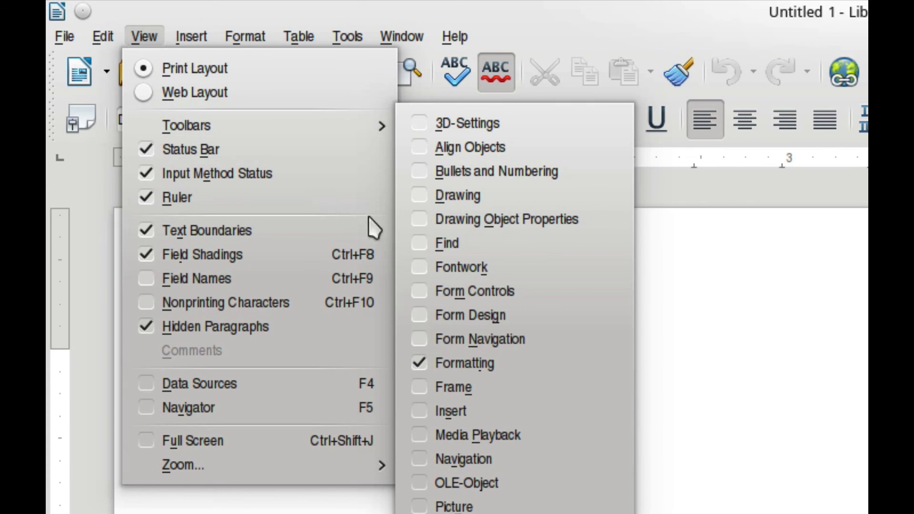
left_click(698, 286)
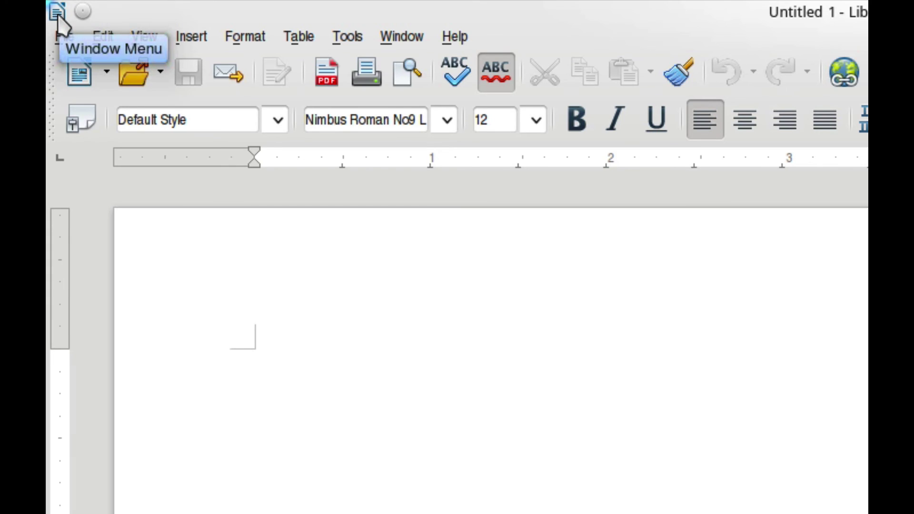
left_click(402, 40)
left_click(404, 28)
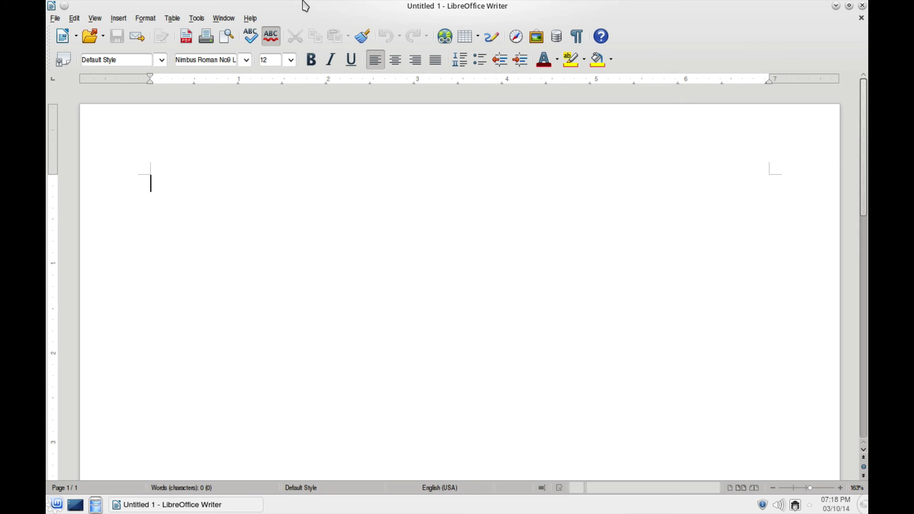
left_click(863, 6)
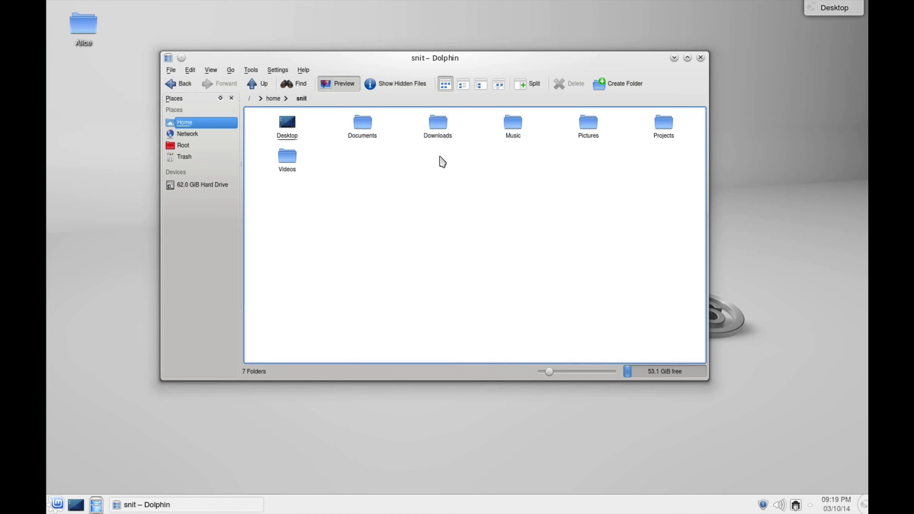
Compare how the home folder is displayed in Compact, Icons and Details view, ending on Details
left_click(463, 84)
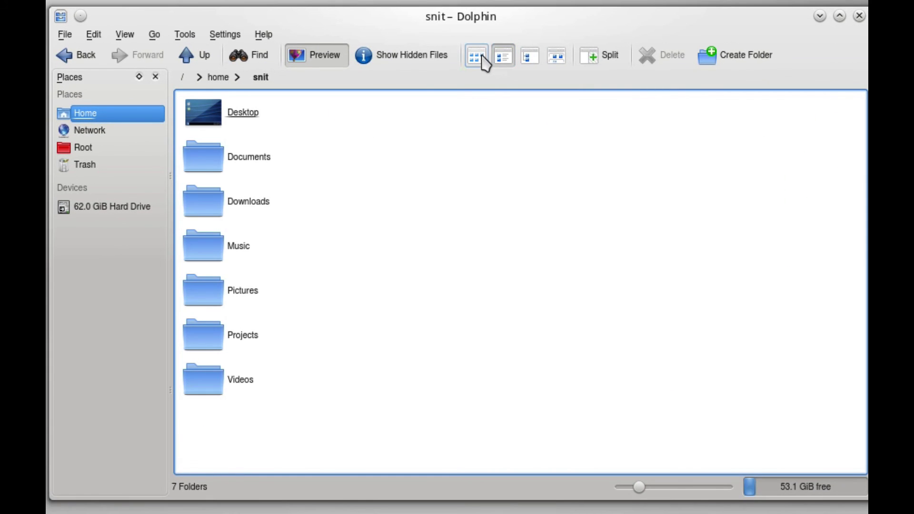
left_click(481, 57)
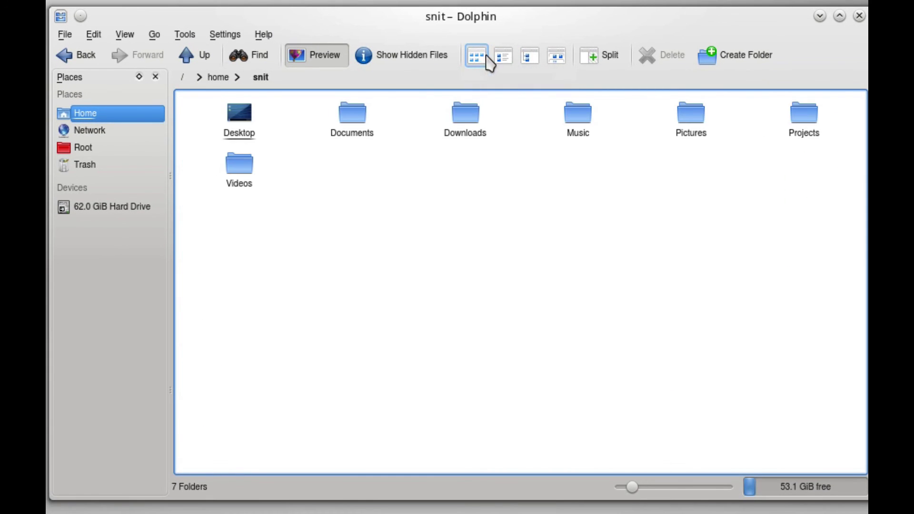
left_click(503, 58)
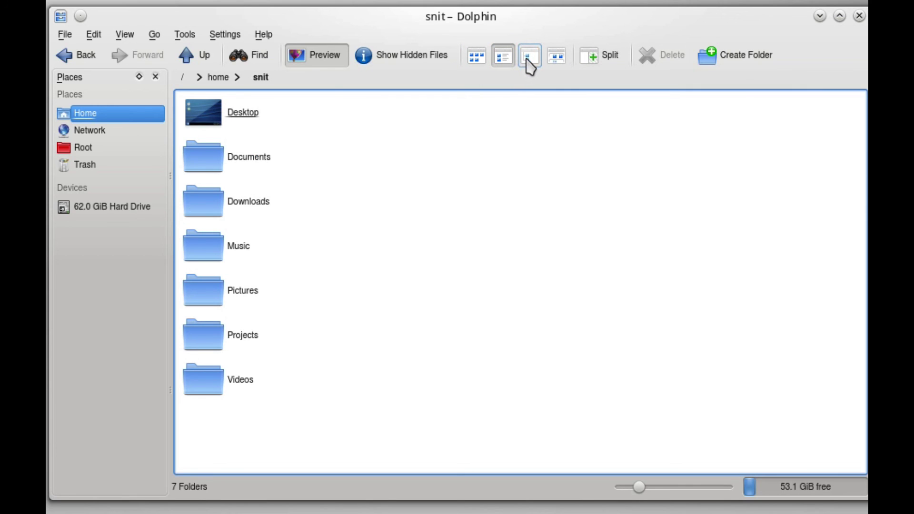
left_click(530, 65)
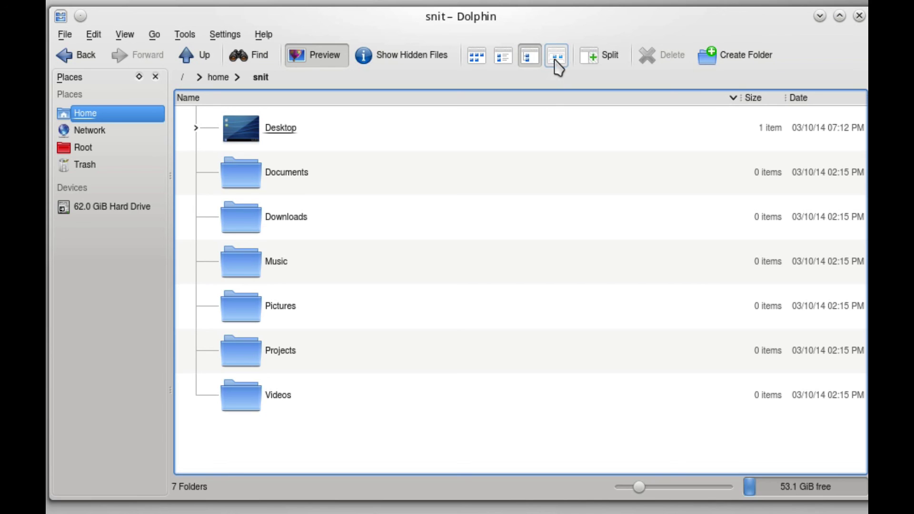
Show the home folder's items in groups, compare Compact and Icons view, and toggle grouping until it is off in Icons view
left_click(557, 61)
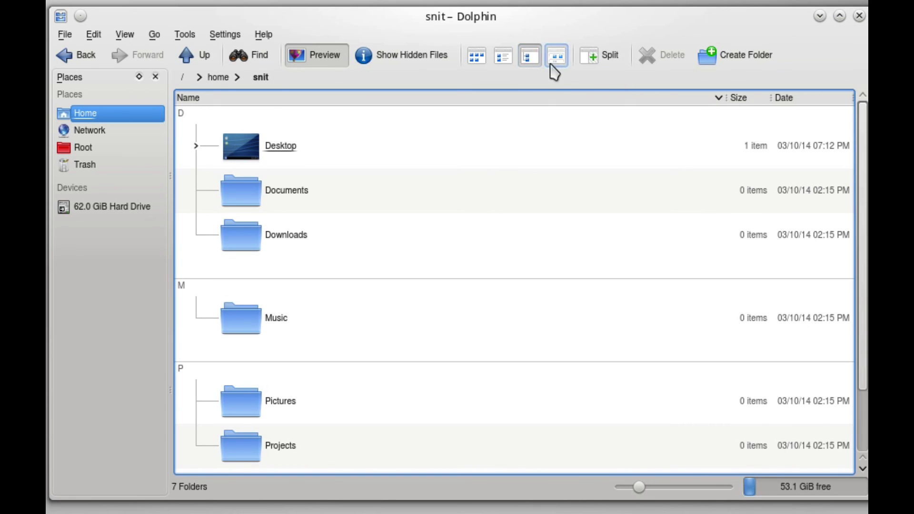
left_click(504, 59)
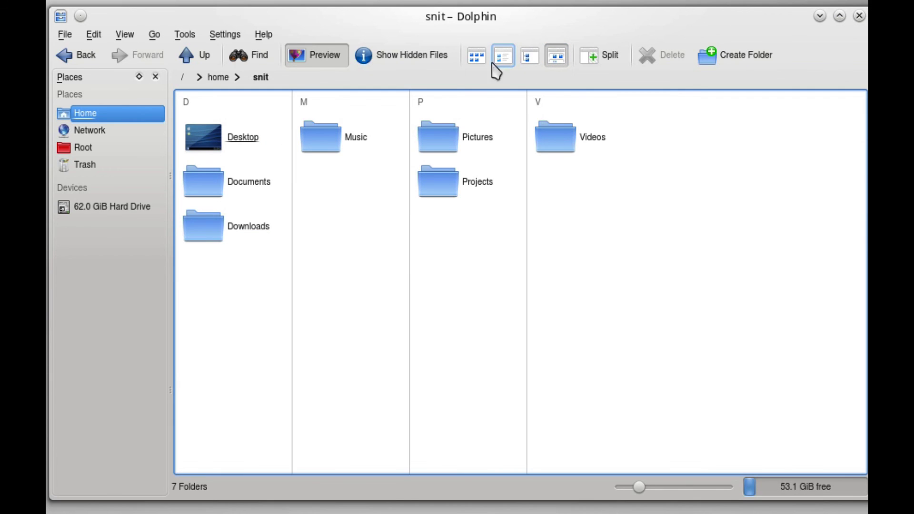
left_click(476, 63)
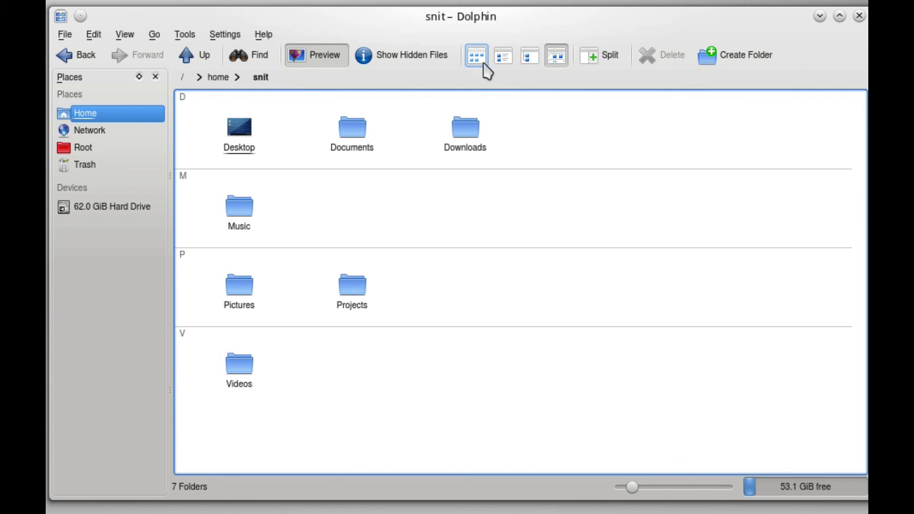
left_click(555, 60)
left_click(557, 63)
left_click(556, 63)
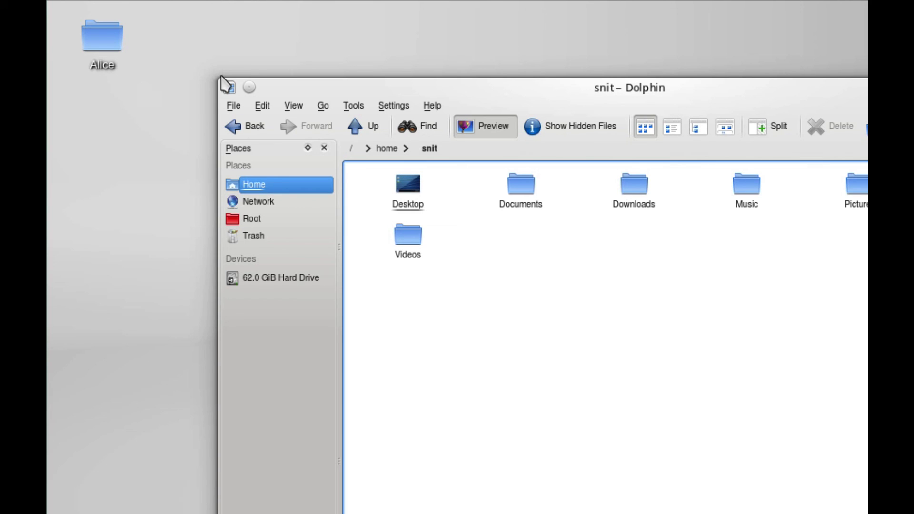
Open the desktop's Alice folder, close its window, and pop up a preview of the folder's contents on the desktop
left_click(104, 52)
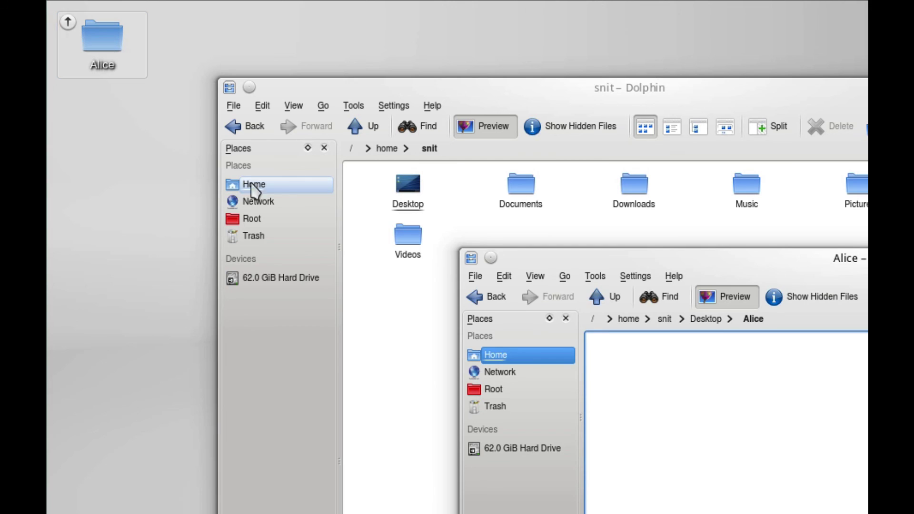
key("alt+F4")
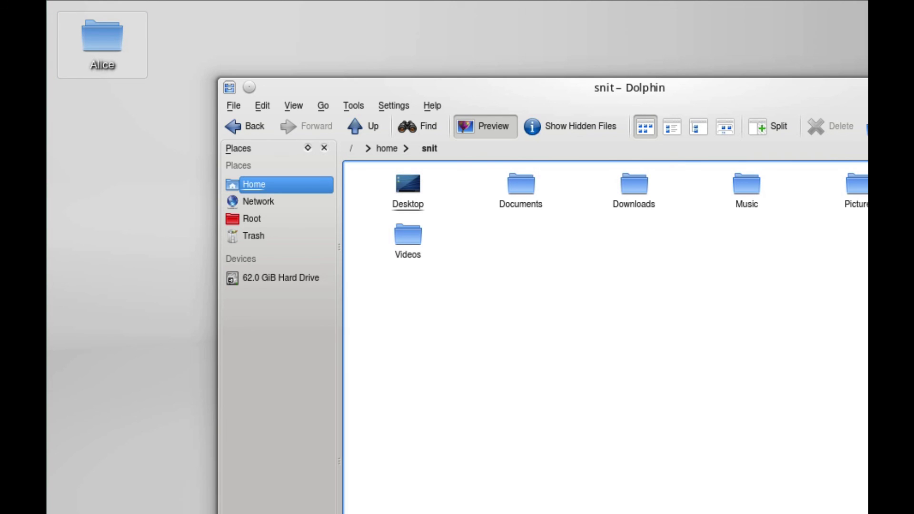
left_click(117, 146)
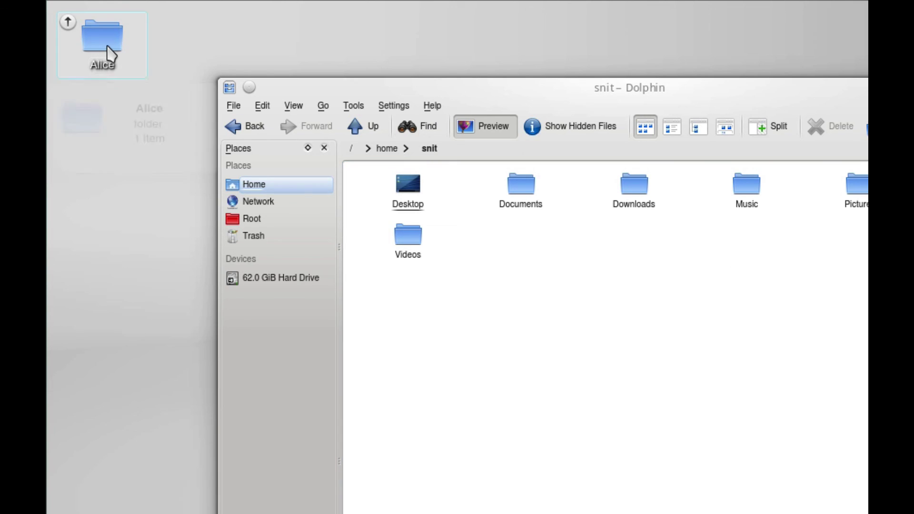
mouse_move(109, 51)
left_click(68, 22)
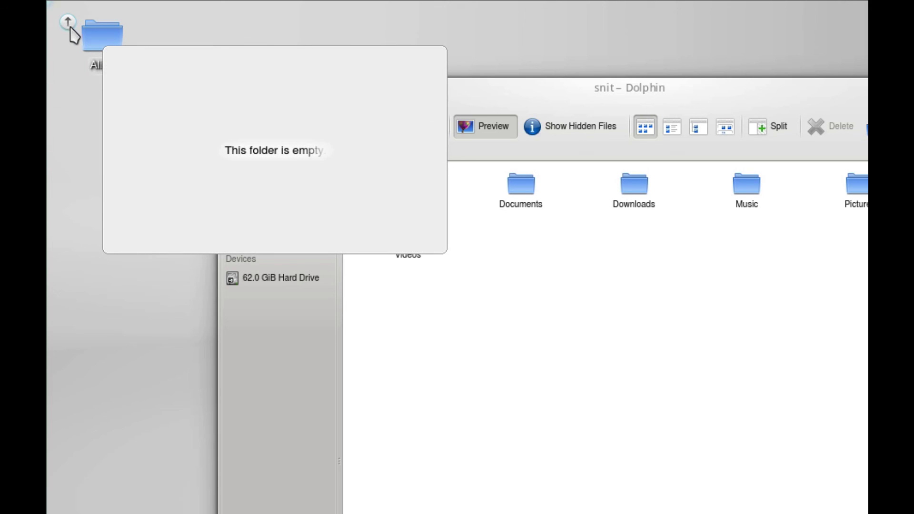